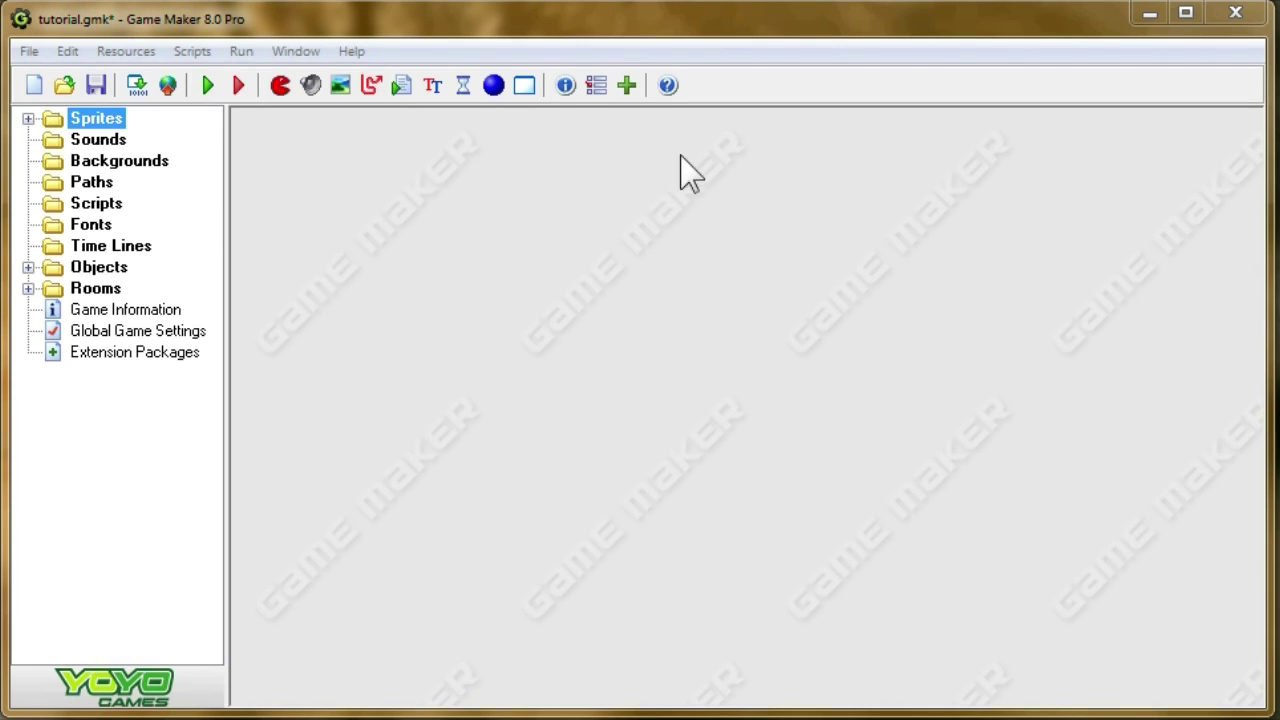
Create a new object named obj_ladder that uses the spr_ladder sprite.
left_click(28, 119)
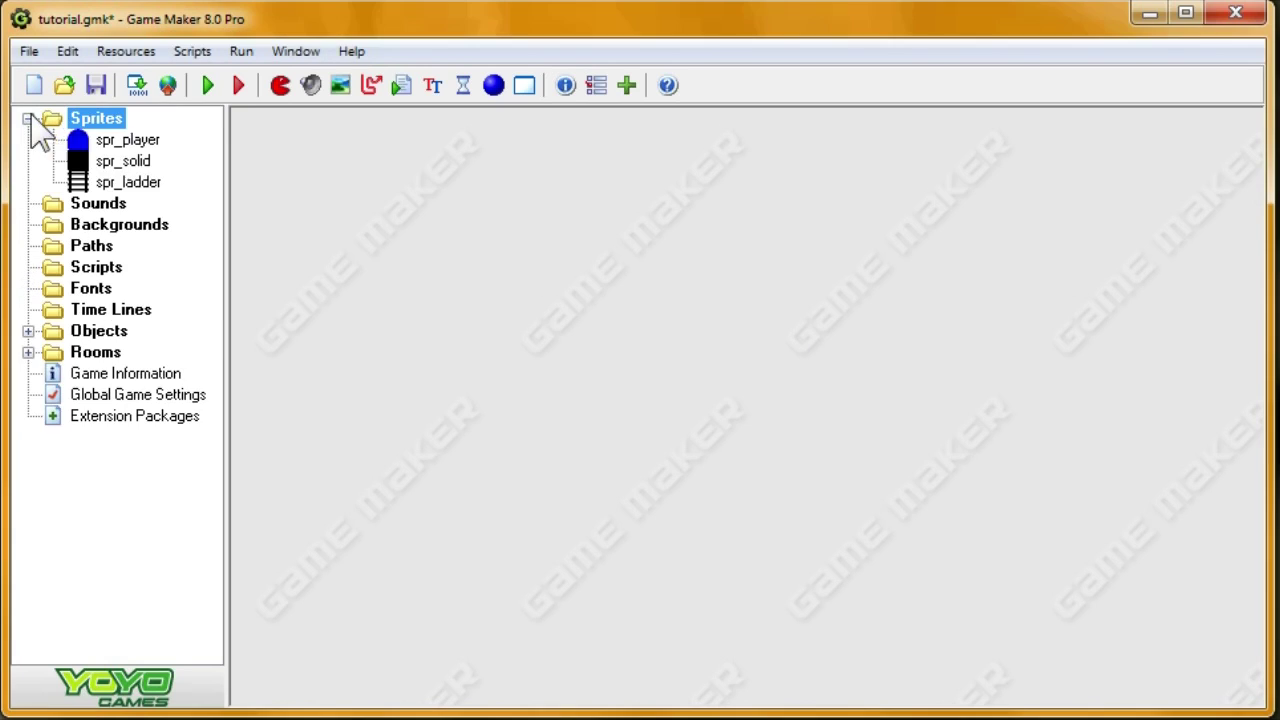
left_click(130, 182)
left_click(28, 119)
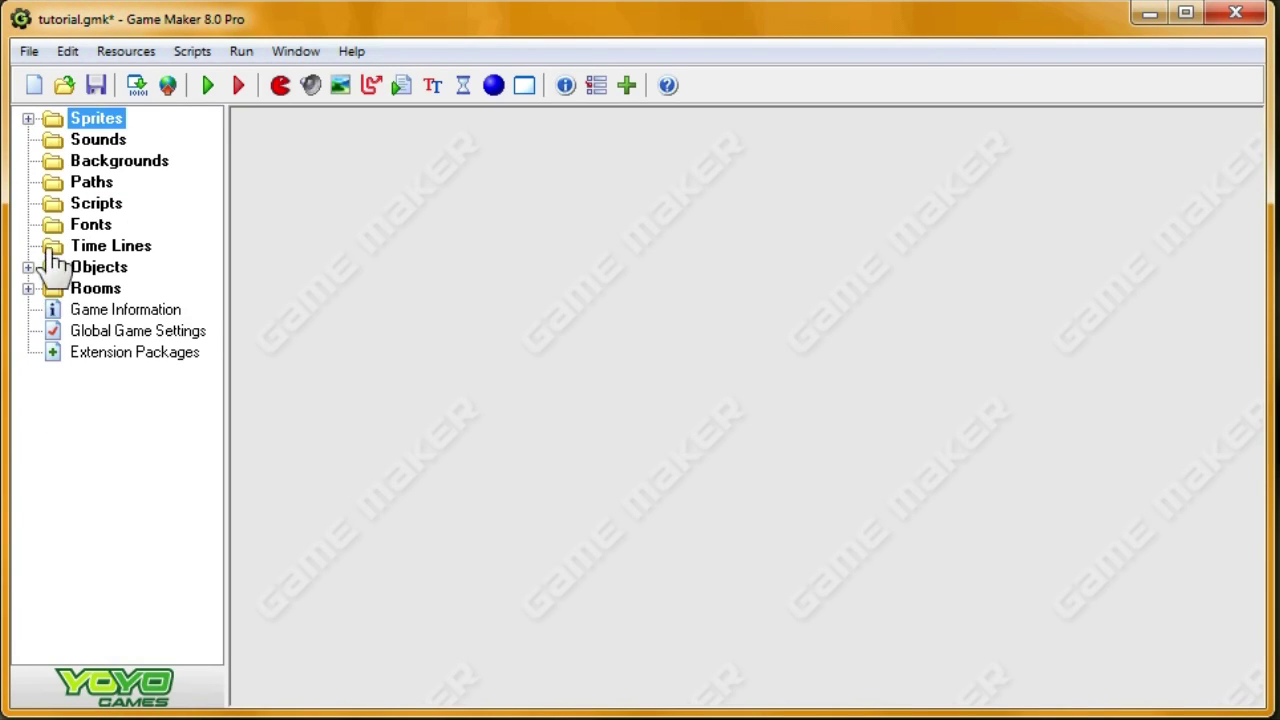
double_click(52, 263)
right_click(106, 270)
left_click(165, 287)
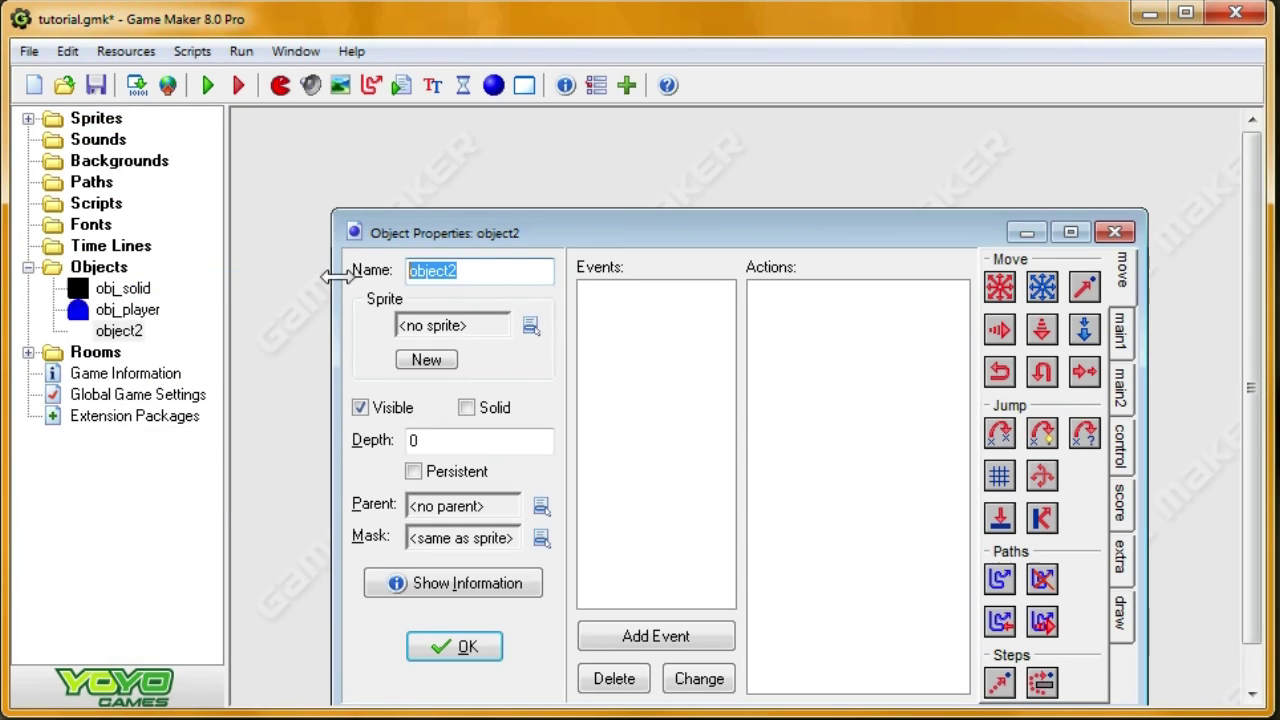
type("obj_ladder")
left_click(530, 325)
left_click(590, 424)
left_click(488, 650)
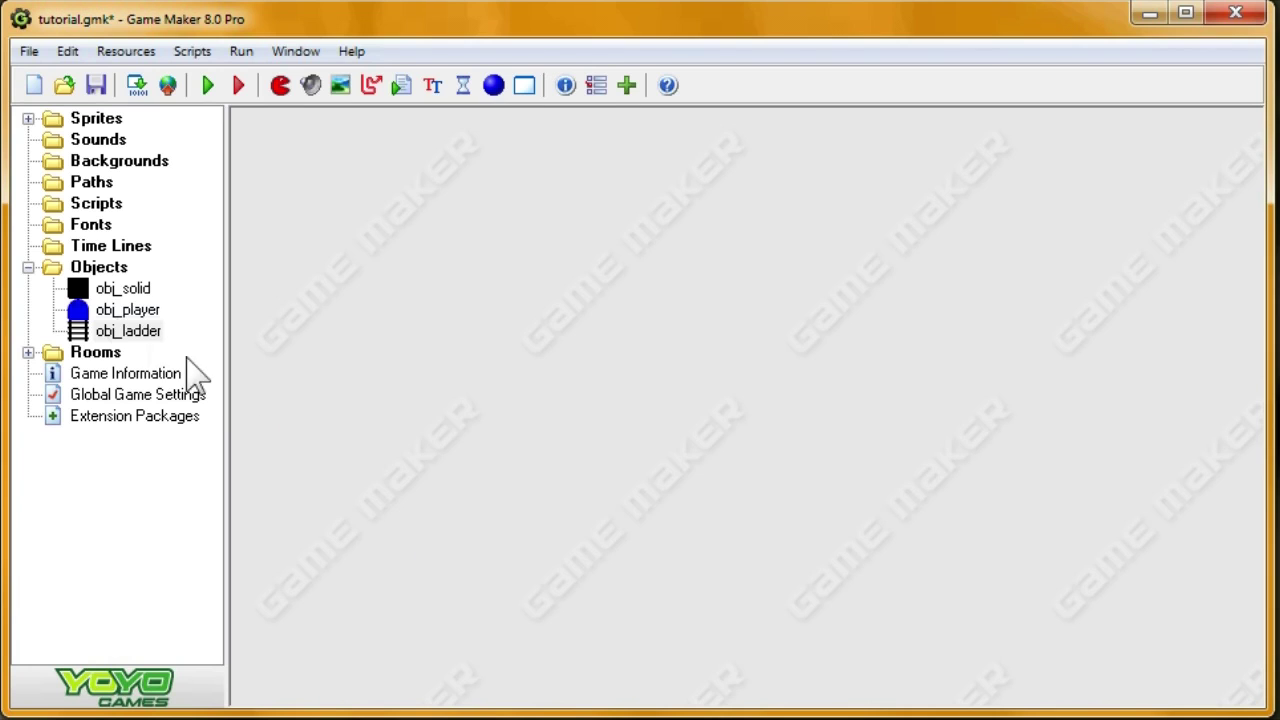
Give obj_player a Create event with an Execute Code action setting ladder=true.
double_click(135, 311)
left_click_drag(757, 262, 682, 170)
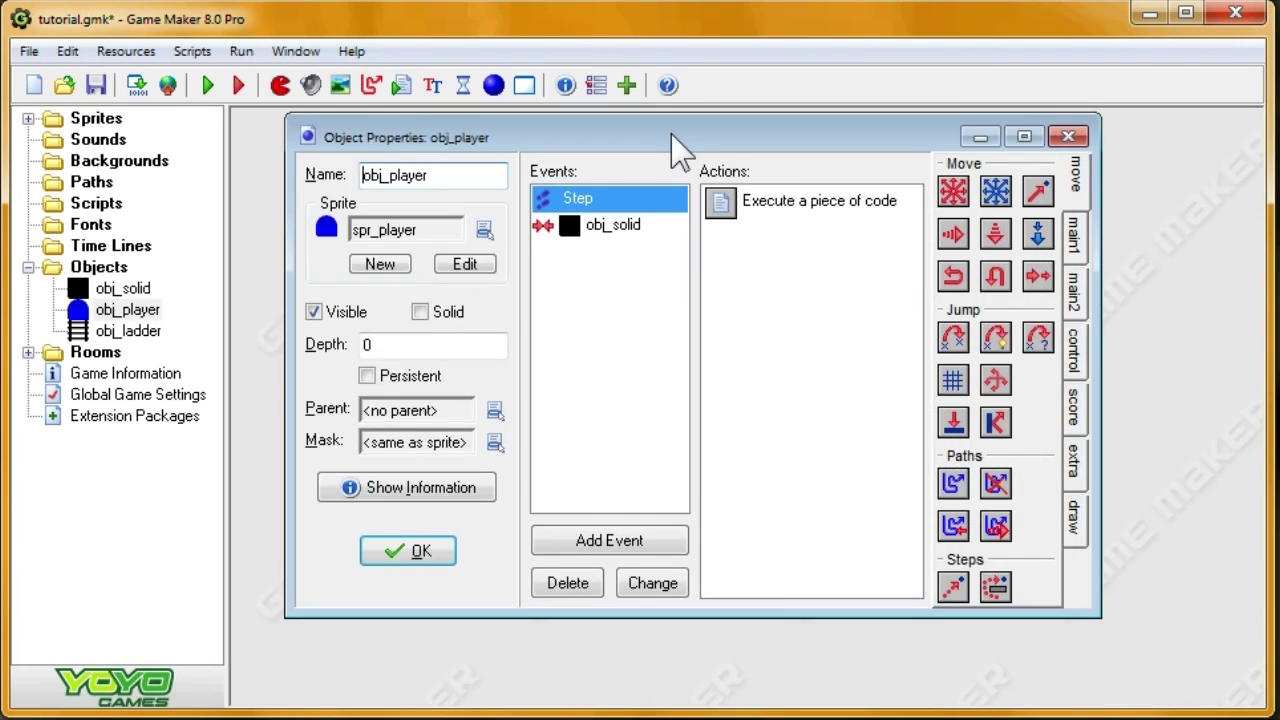
left_click(676, 566)
left_click(840, 262)
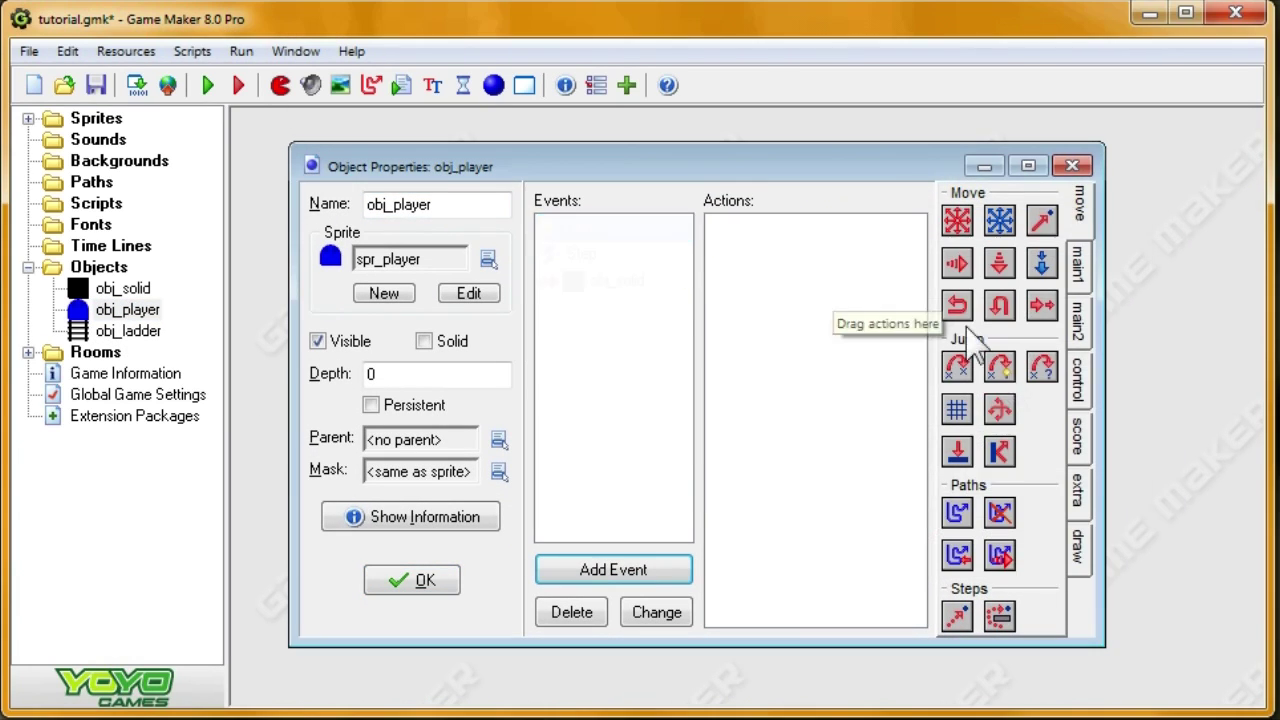
left_click(1090, 392)
left_click_drag(957, 457, 809, 363)
type("ladder=true")
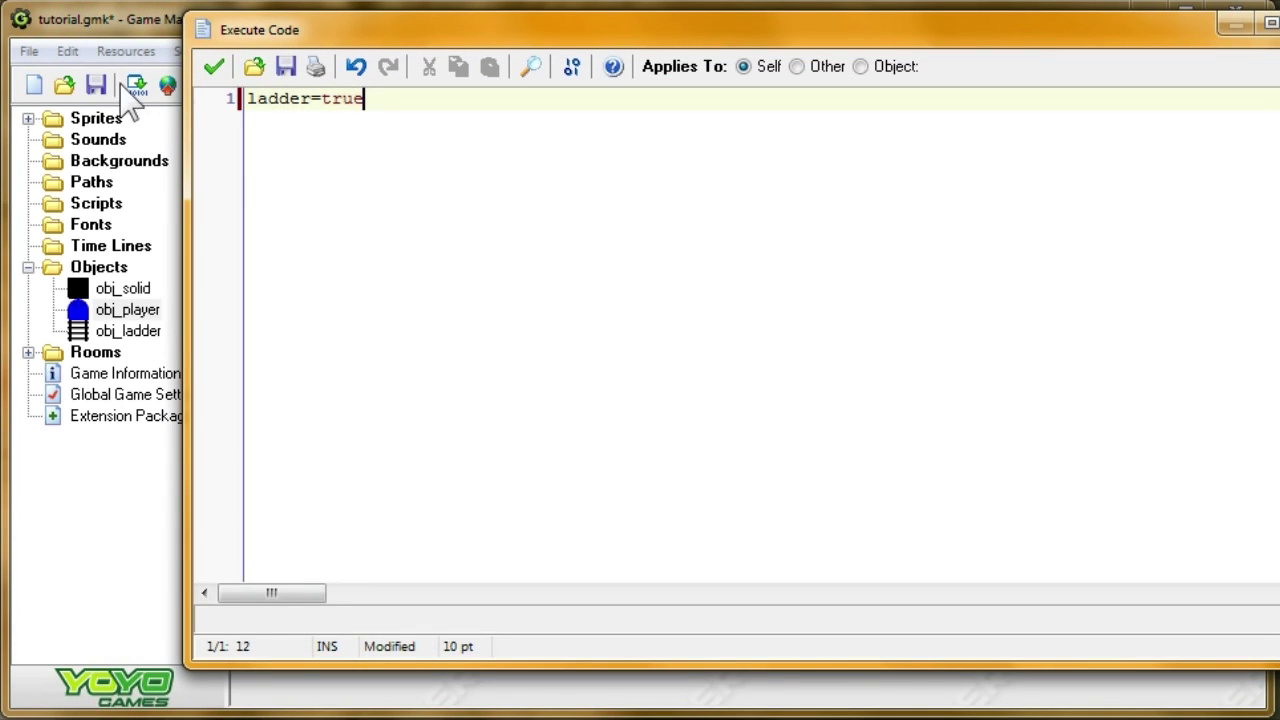
left_click(212, 66)
left_click(600, 255)
Append a //ladder comment and 'if place_meeting(x,y,obj_ladder)' to the Step code.
double_click(728, 263)
left_click(685, 414)
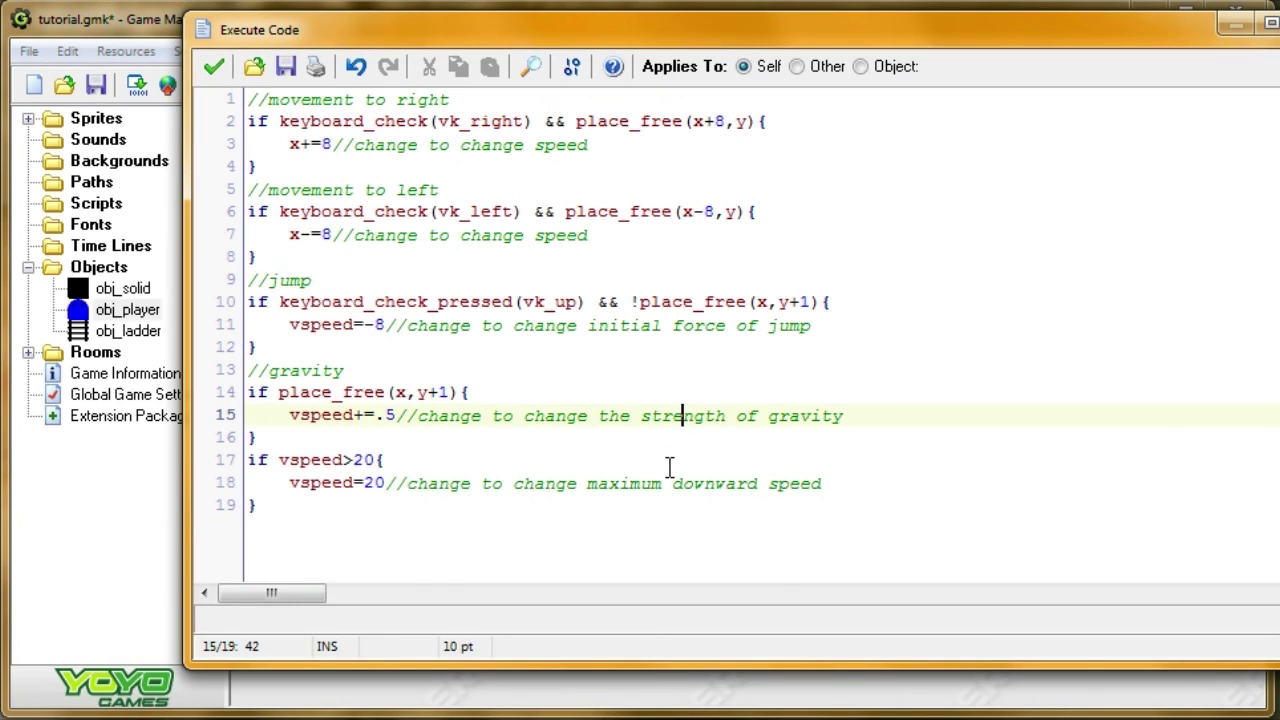
left_click(624, 544)
key("Return")
type("//")
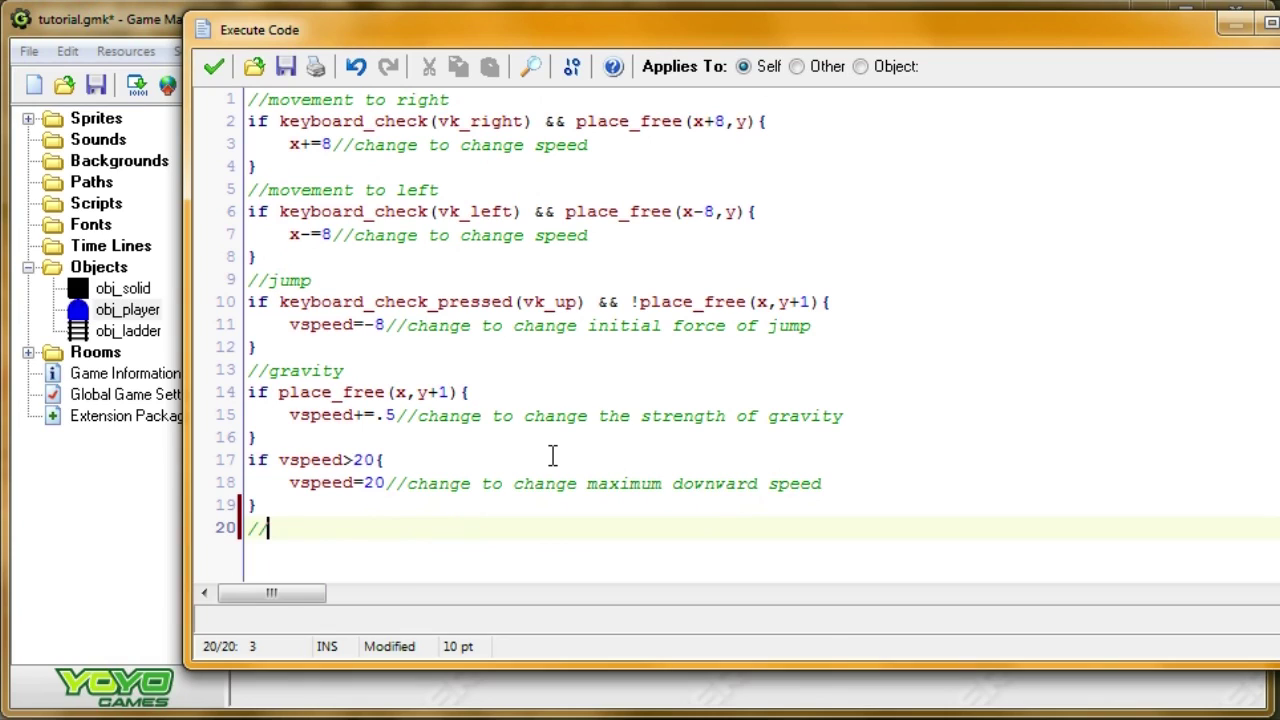
type("ladder")
key("Return")
type("if place_meeting(x,y,obj_ladder")
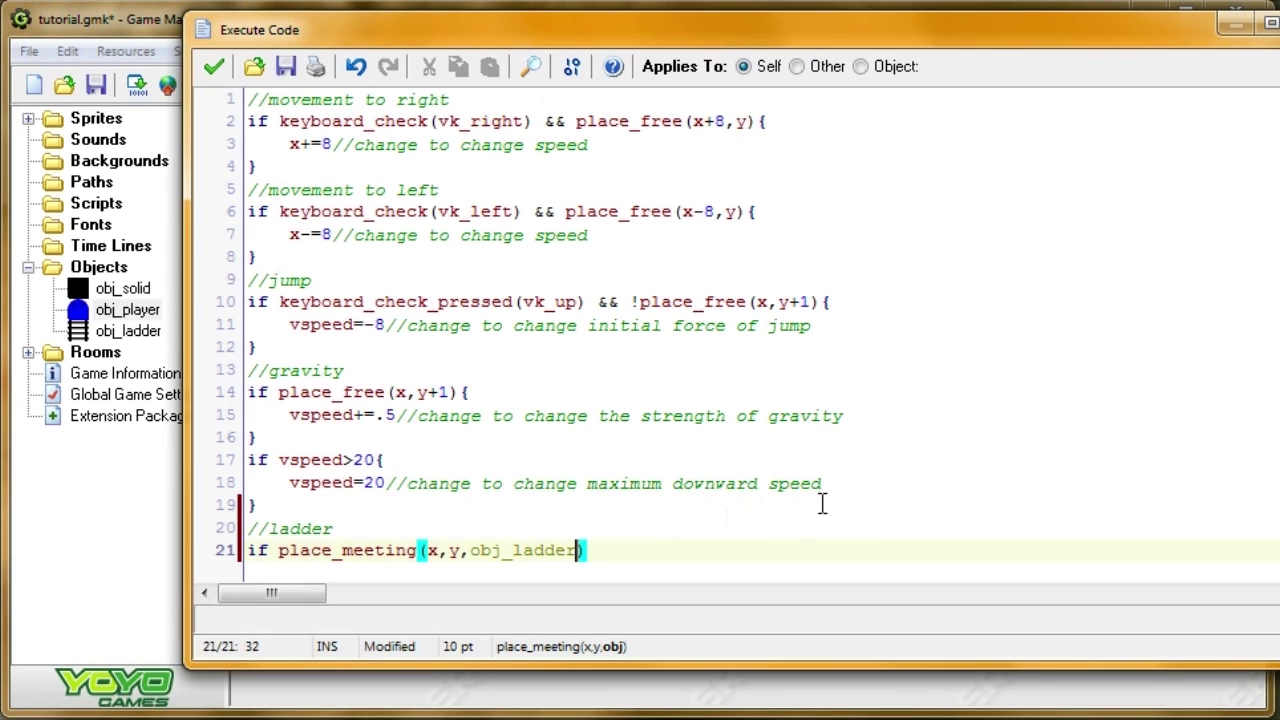
Give the place_meeting condition a braced body that sets ladder=true.
left_click_drag(462, 560, 432, 562)
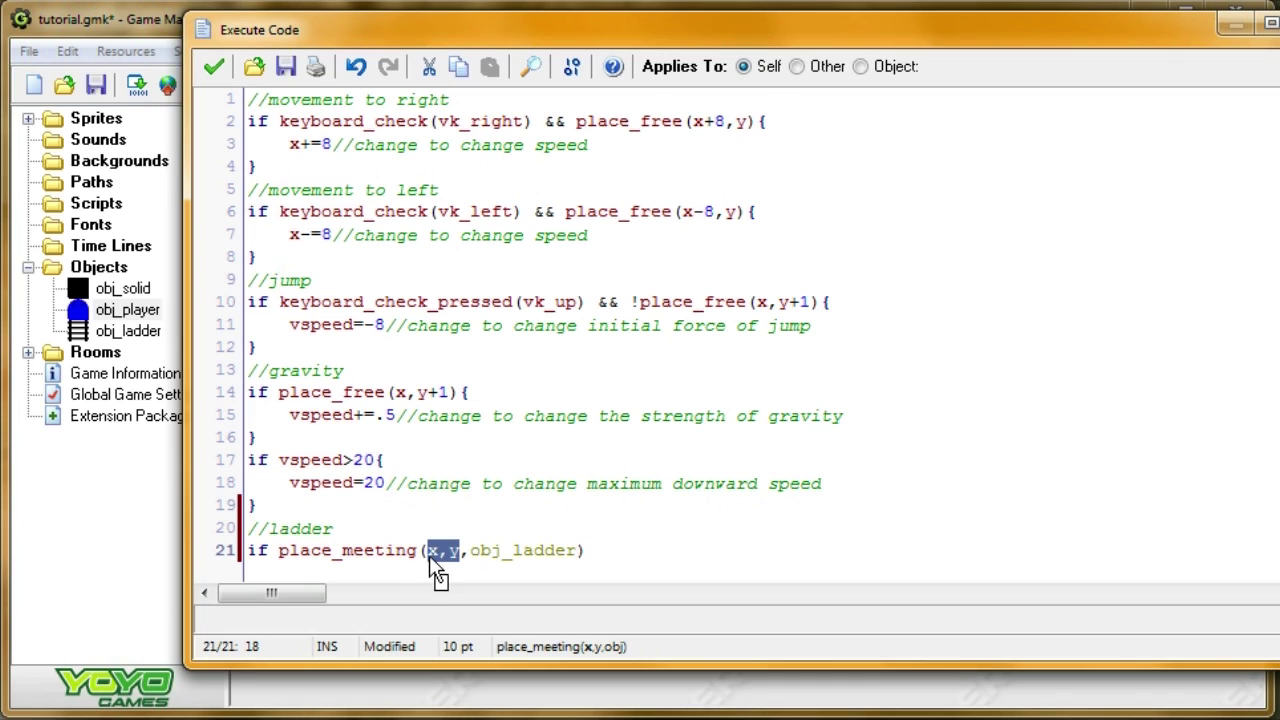
left_click(615, 555)
type("{")
key("Return")
key("Return")
type("}")
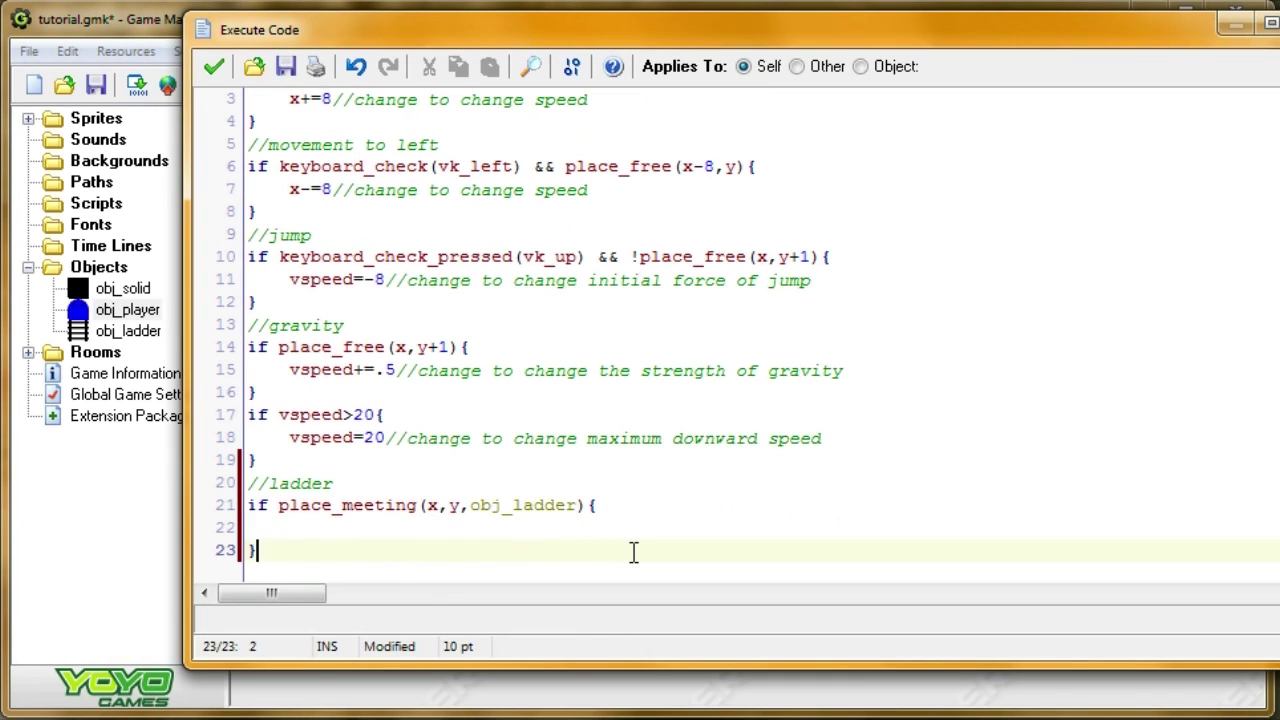
key("Up")
left_click_drag(582, 505, 472, 505)
left_click(482, 528)
left_click(606, 505)
key("Down")
key("Down")
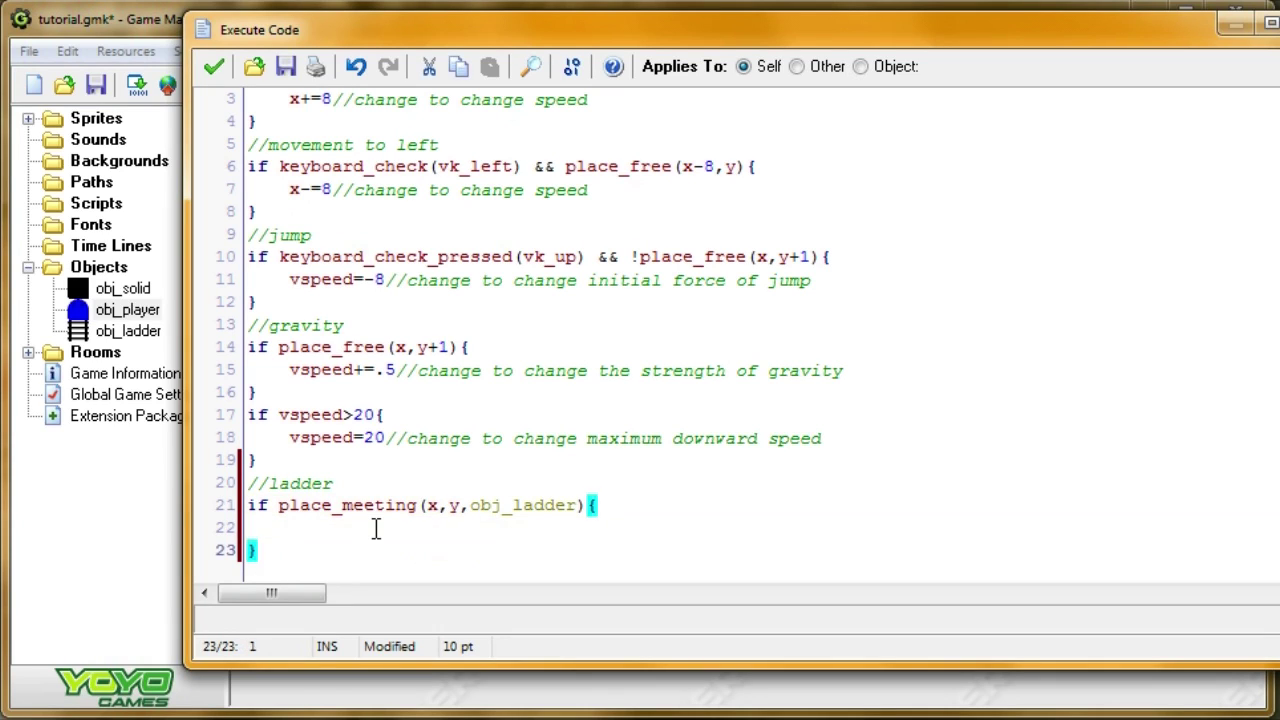
left_click(375, 528)
type("ladder=true")
Save the Step code and change the Create code to ladder=false.
left_click(213, 66)
left_click(600, 228)
double_click(773, 240)
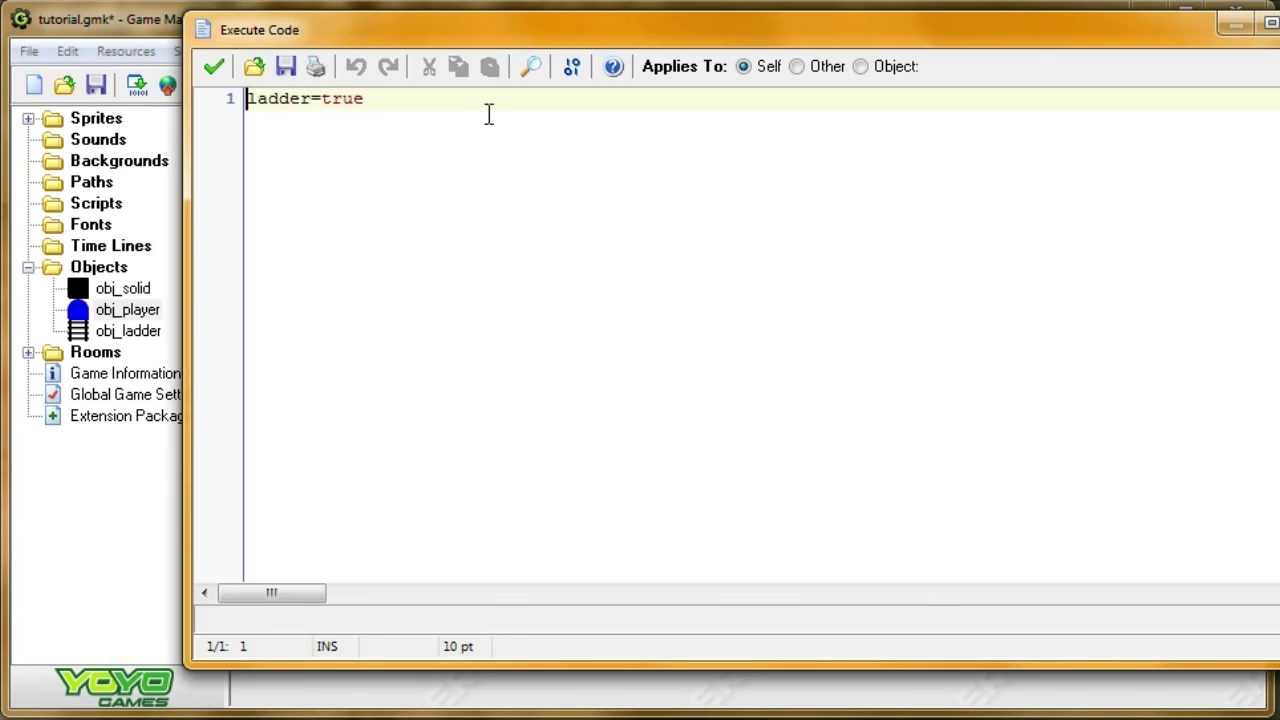
double_click(342, 98)
type("false")
left_click_drag(371, 40, 232, 40)
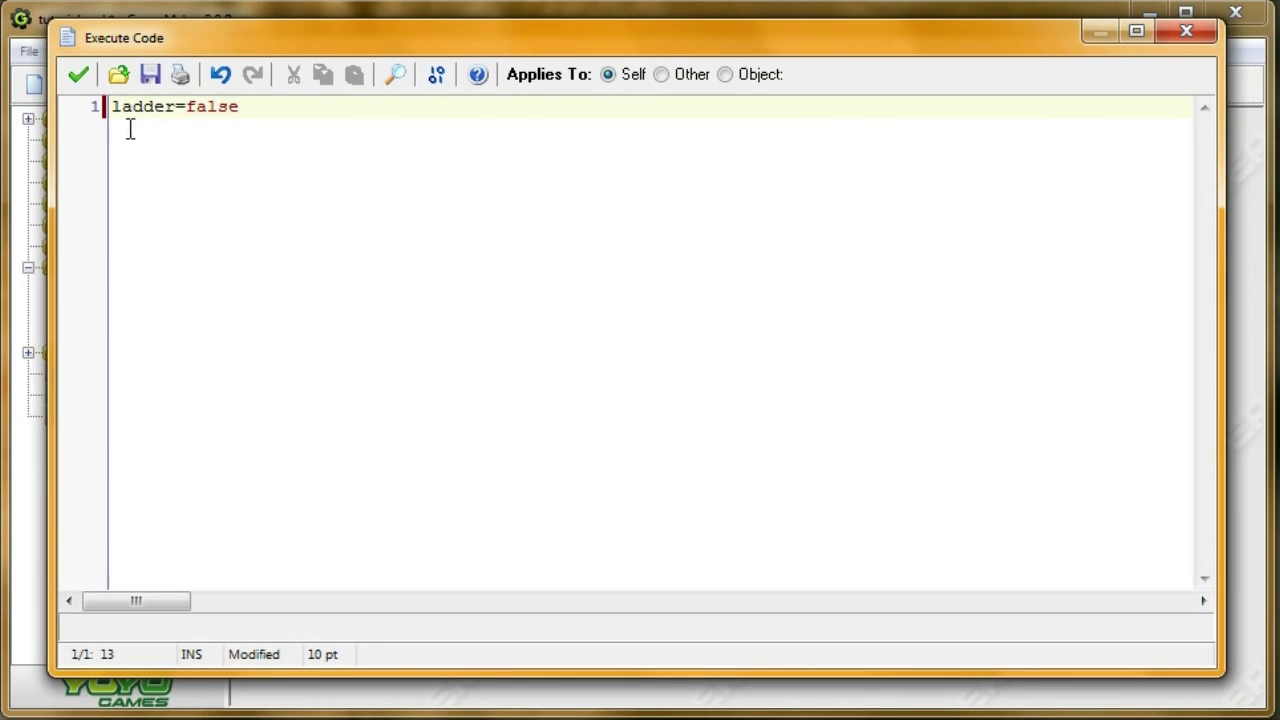
left_click(79, 75)
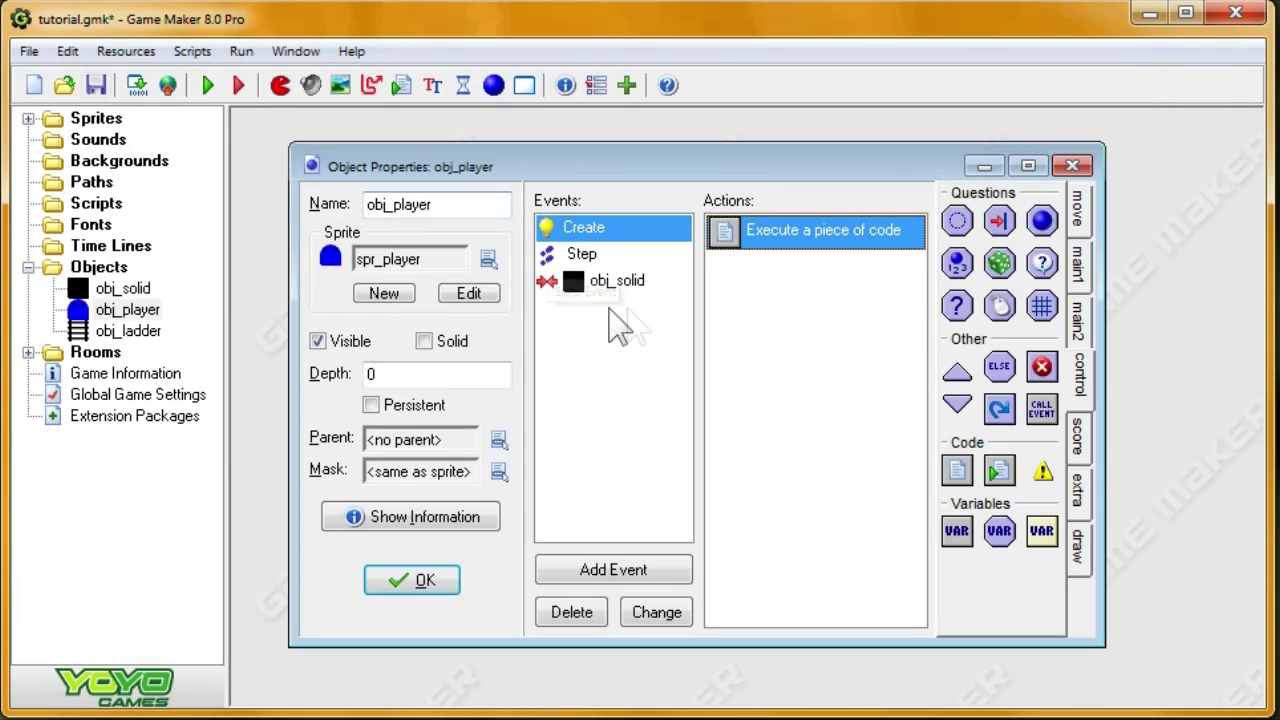
Reopen obj_player's Step code and scroll toward its end.
left_click(640, 268)
double_click(738, 227)
left_click(530, 515)
scroll(530, 515, "down", 1)
Add 'else{ ladder=false }' after the place_meeting ladder block.
left_click(378, 555)
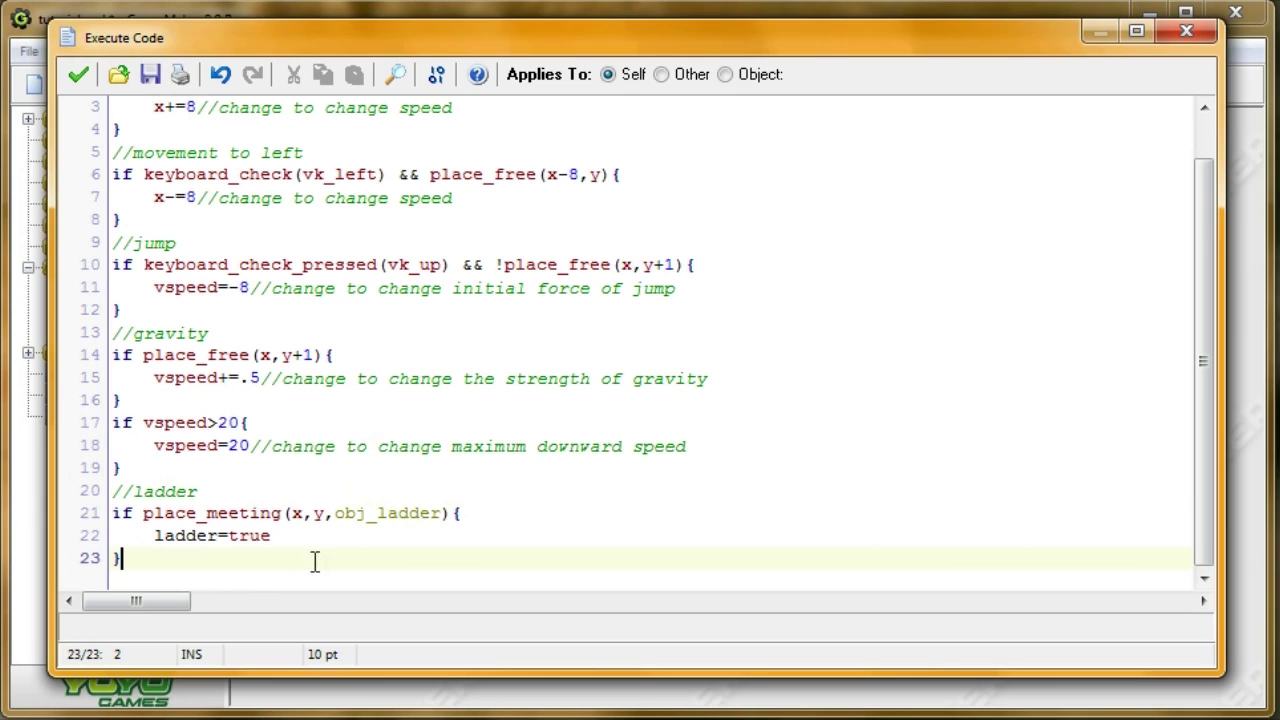
type("else{")
key("Return")
key("Return")
type("}")
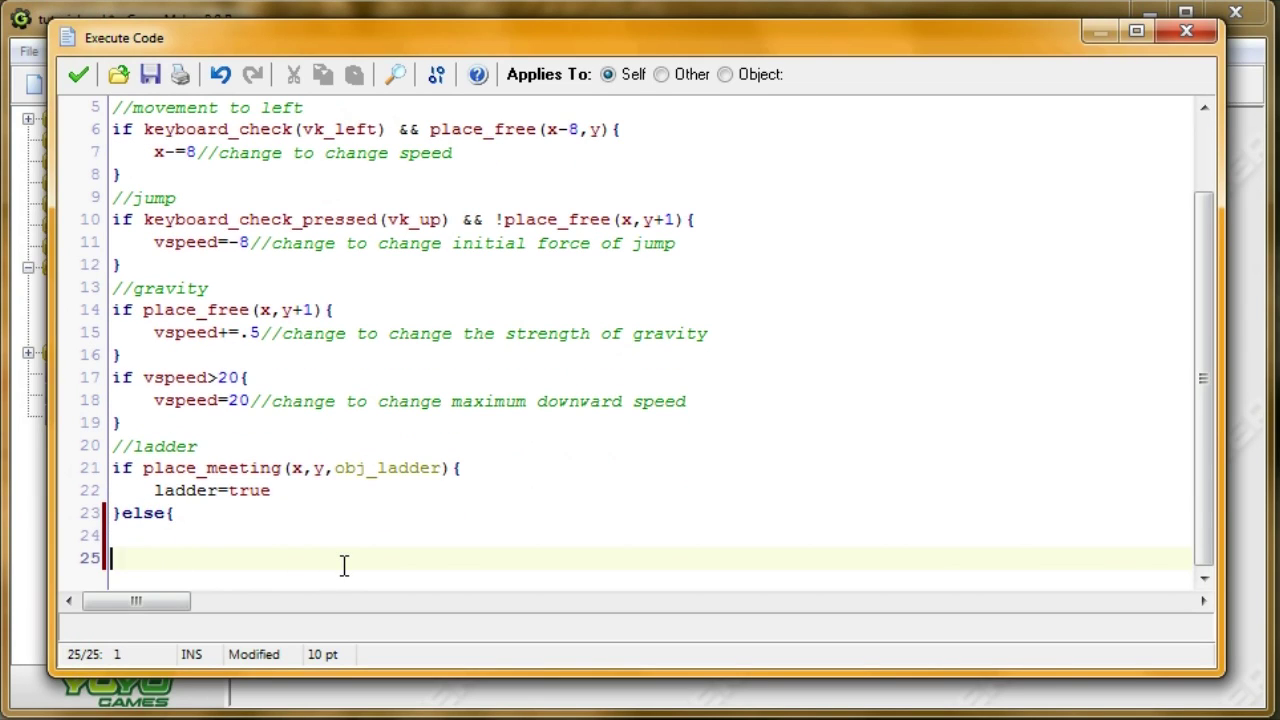
key("Up")
key("Tab")
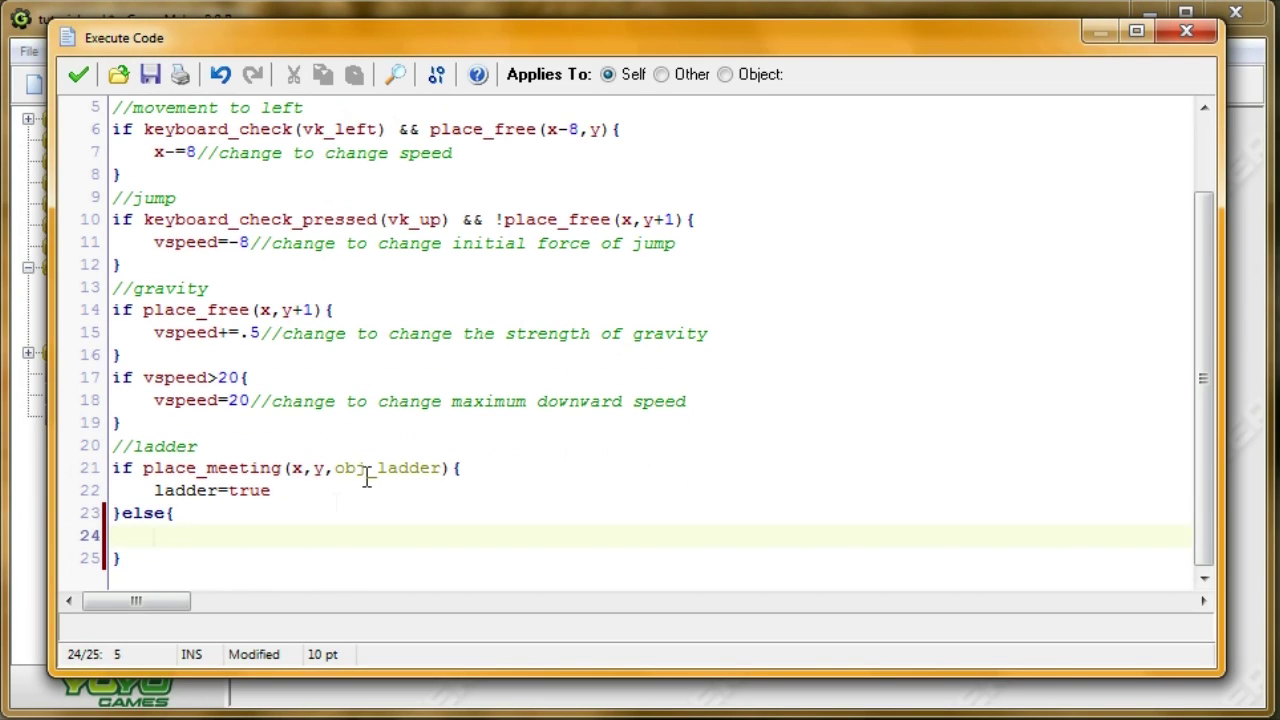
left_click(277, 490)
left_click_drag(277, 490, 155, 490)
left_click(191, 549)
type("ladder=false")
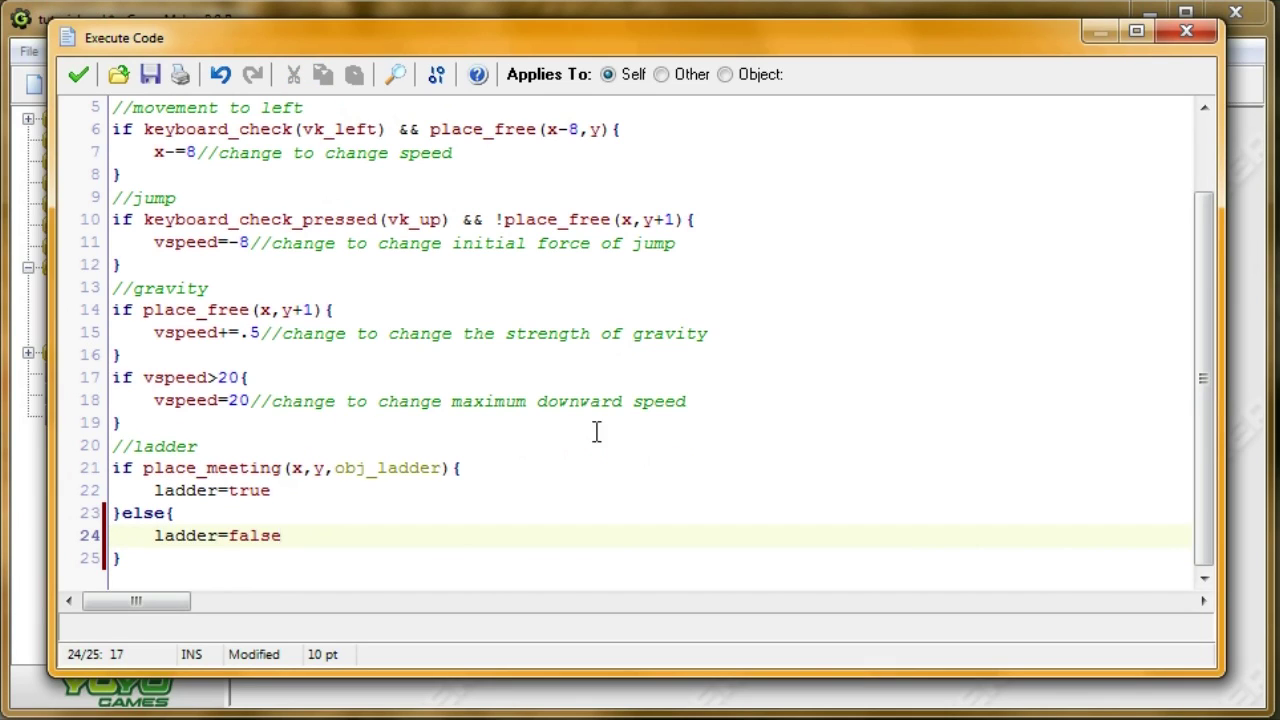
left_click(155, 335)
left_click(329, 311)
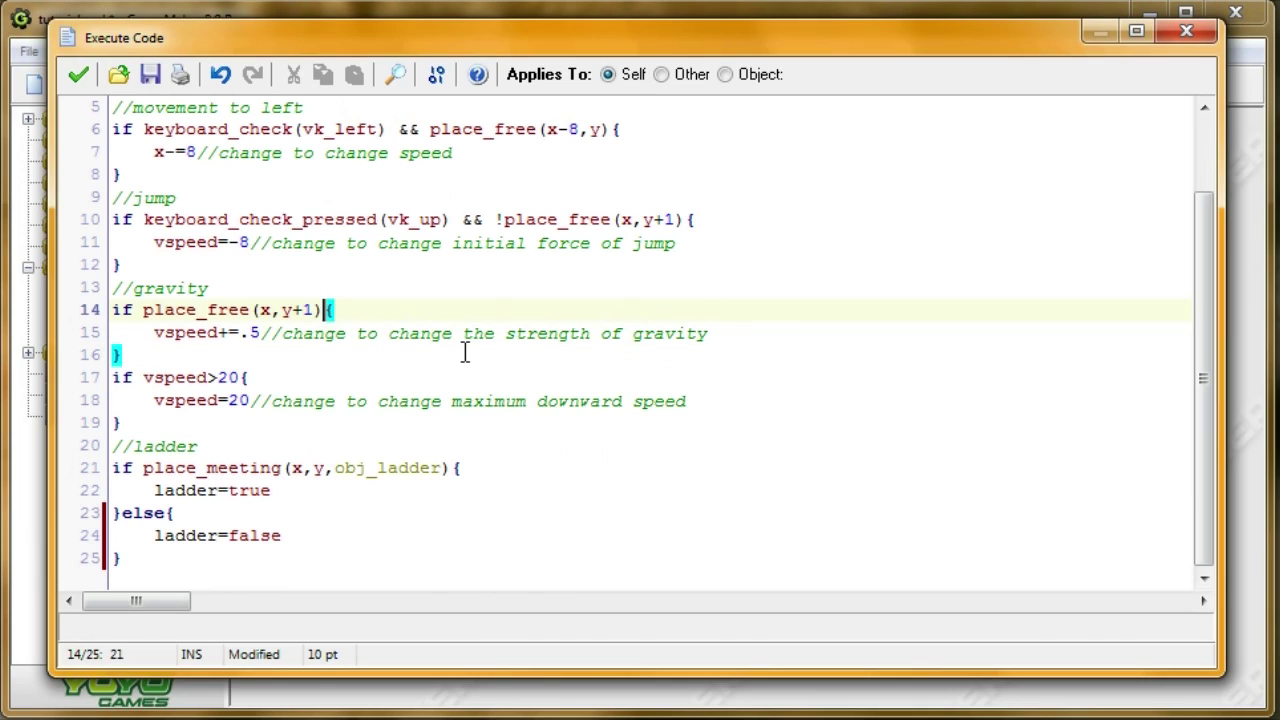
Add an 'if ladder=true' branch to the gravity block, moving gravity into its else.
left_click(154, 334)
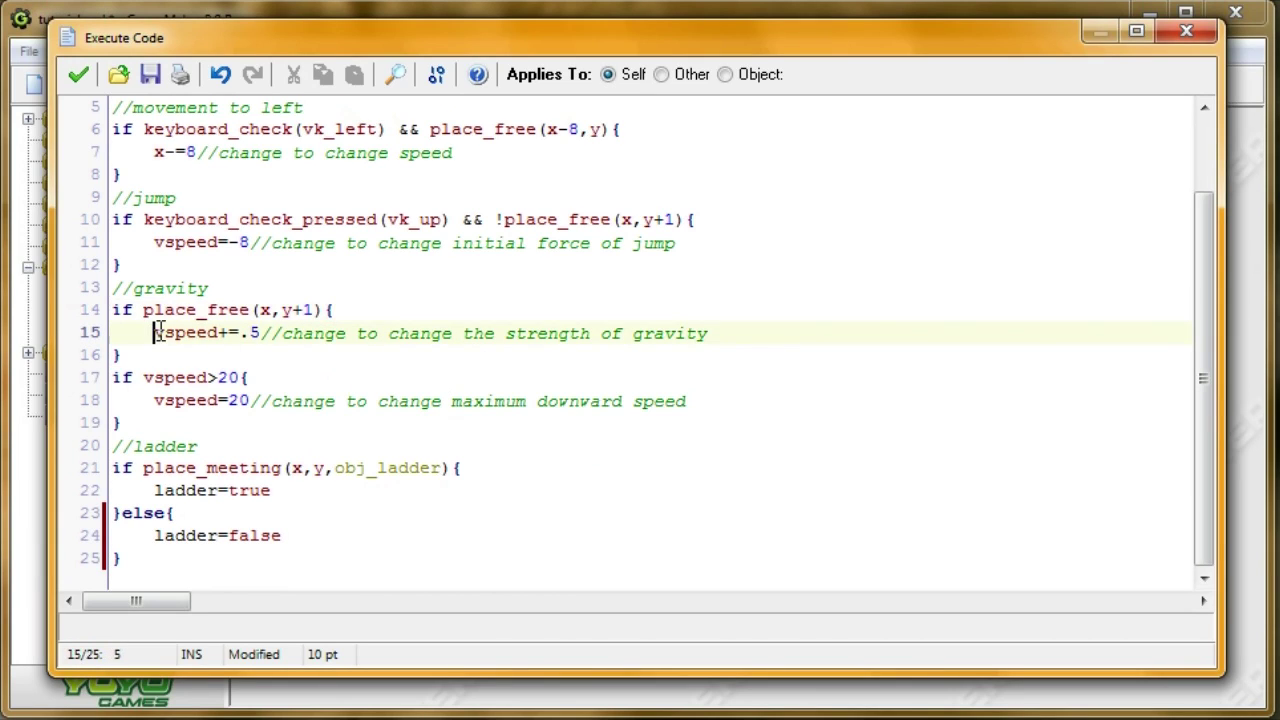
left_click(379, 307)
key("Return")
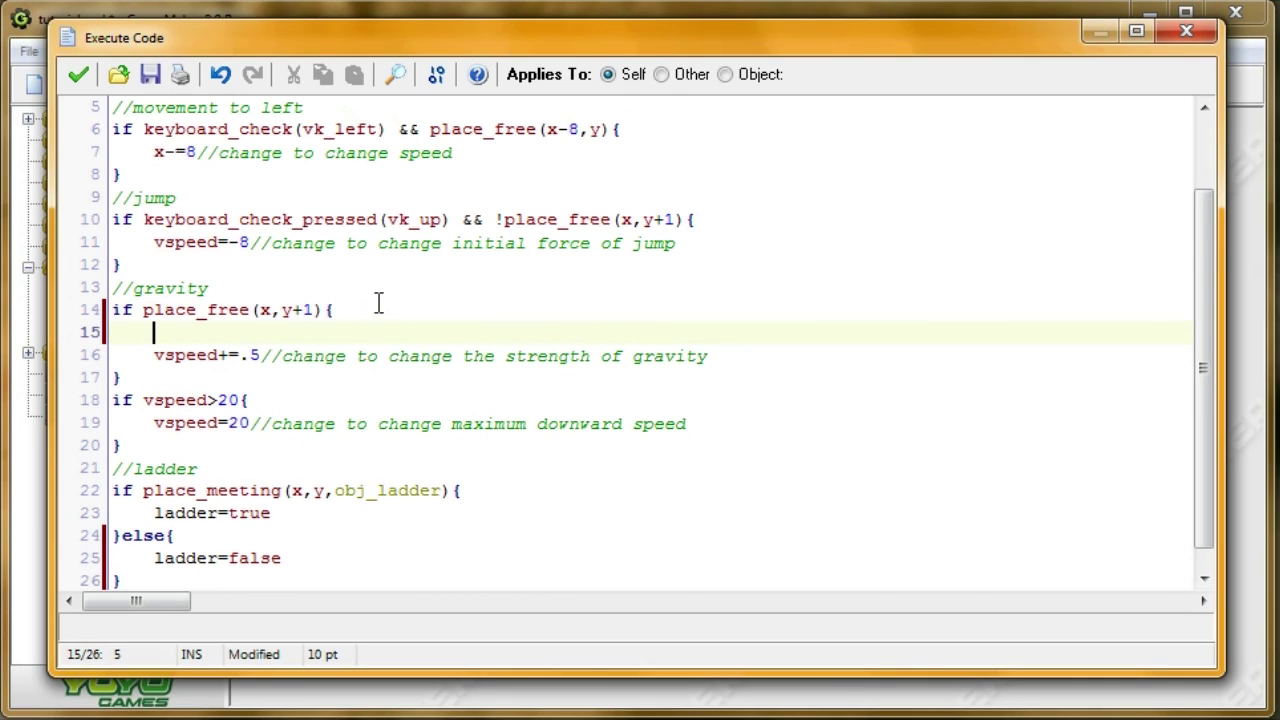
type("if l")
type("adder=fal")
key("BackSpace")
key("BackSpace")
type("true{")
key("Return")
key("Return")
type("}")
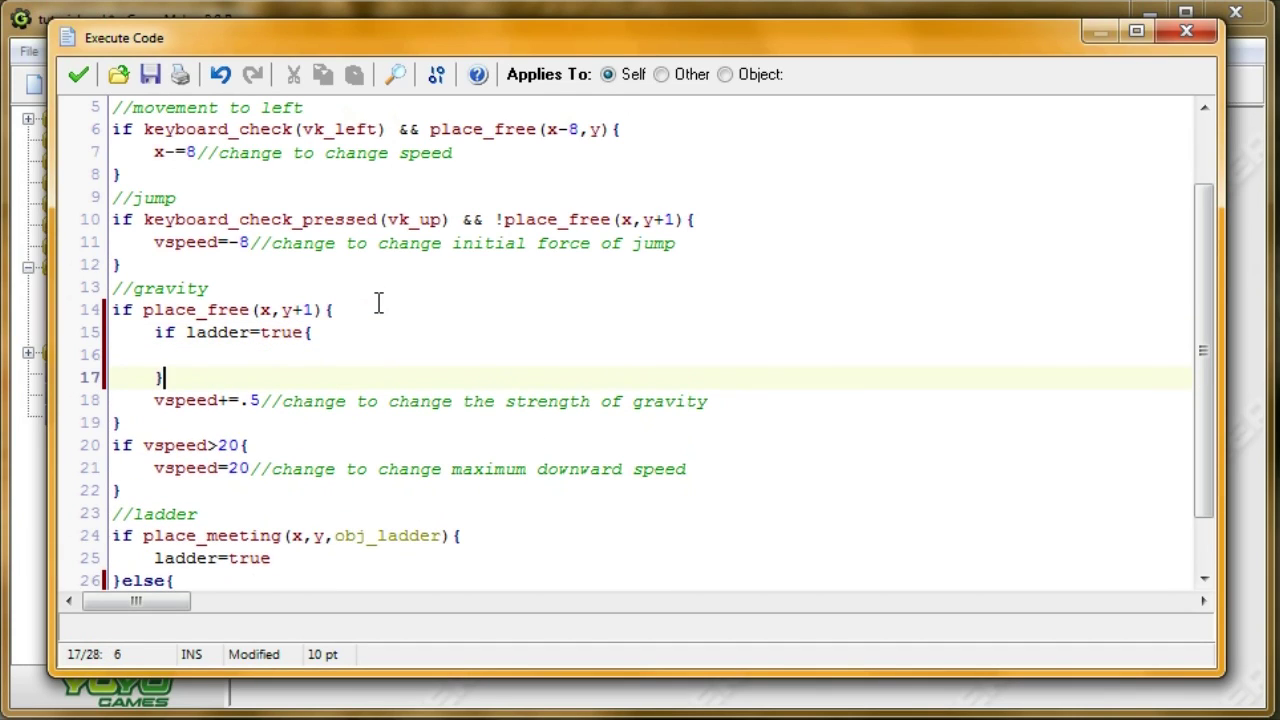
type("else{")
left_click(153, 401)
key("Tab")
left_click(793, 407)
key("Return")
type("}")
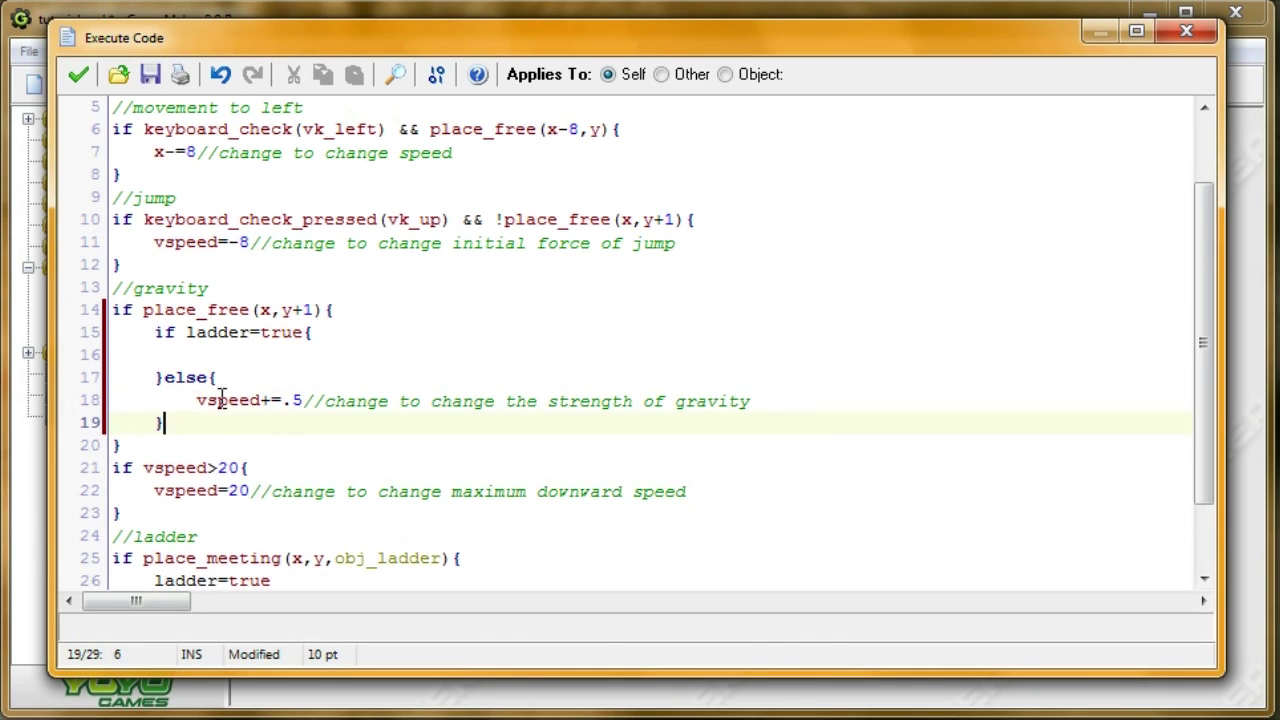
left_click_drag(196, 401, 431, 403)
left_click(431, 401)
left_click_drag(304, 332, 150, 332)
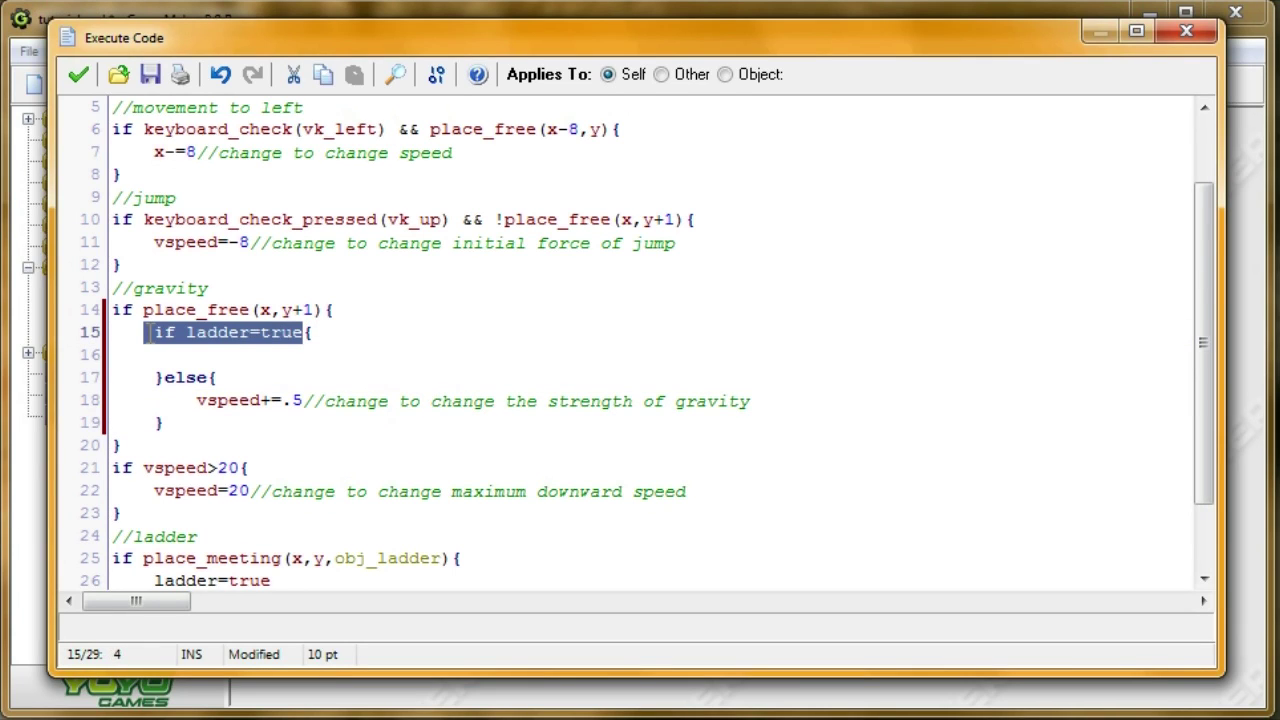
left_click(210, 355)
type("y+=4")
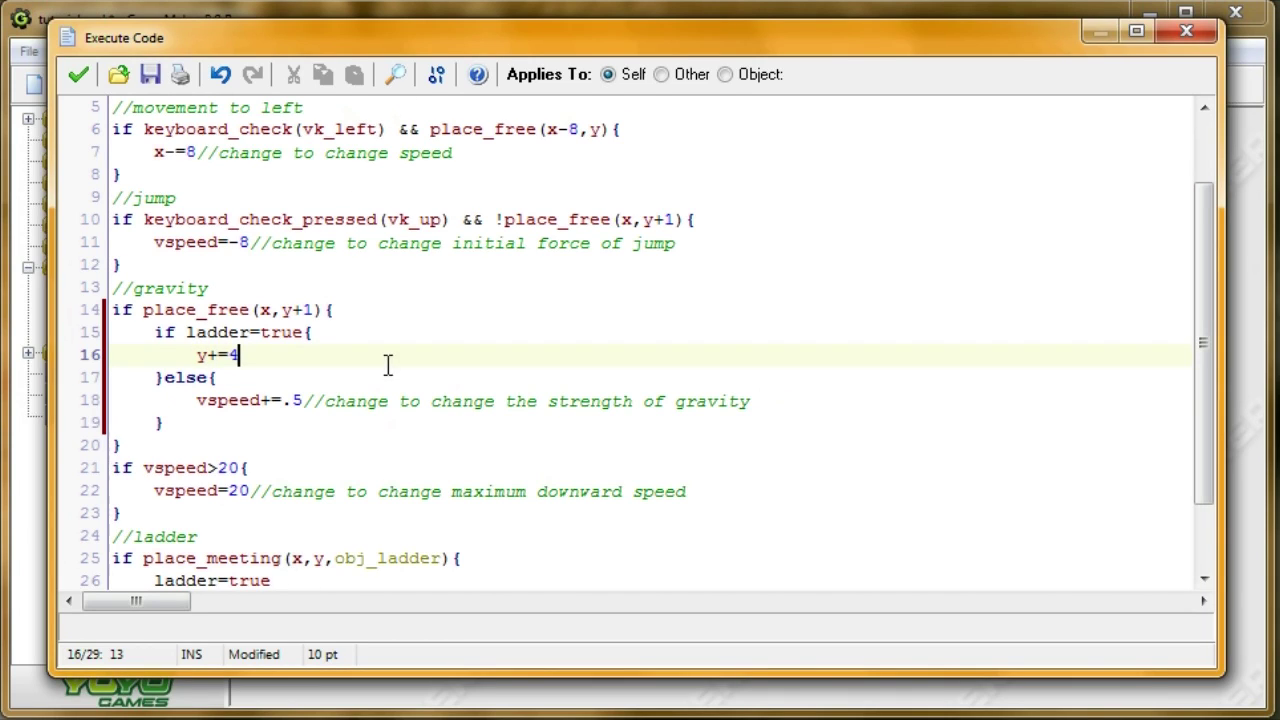
Append '&& ladder=false' to the jump condition.
left_click(370, 219)
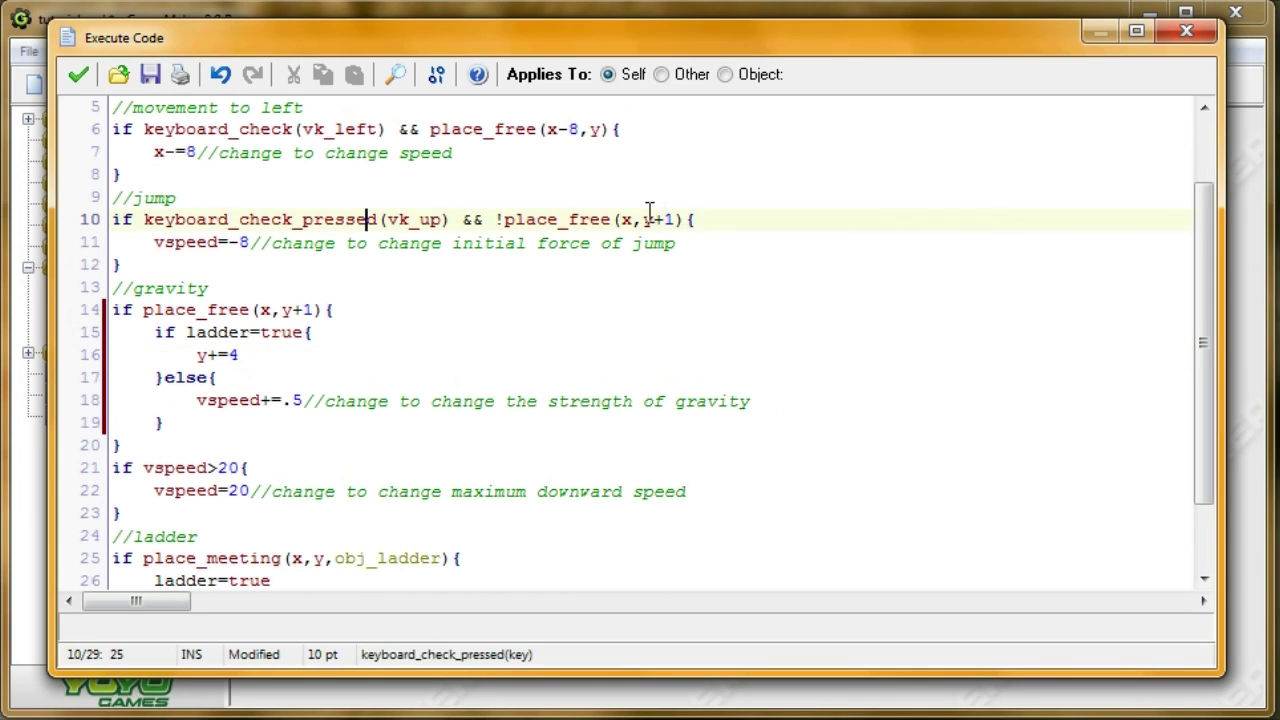
left_click(688, 219)
type("&& ladder=false")
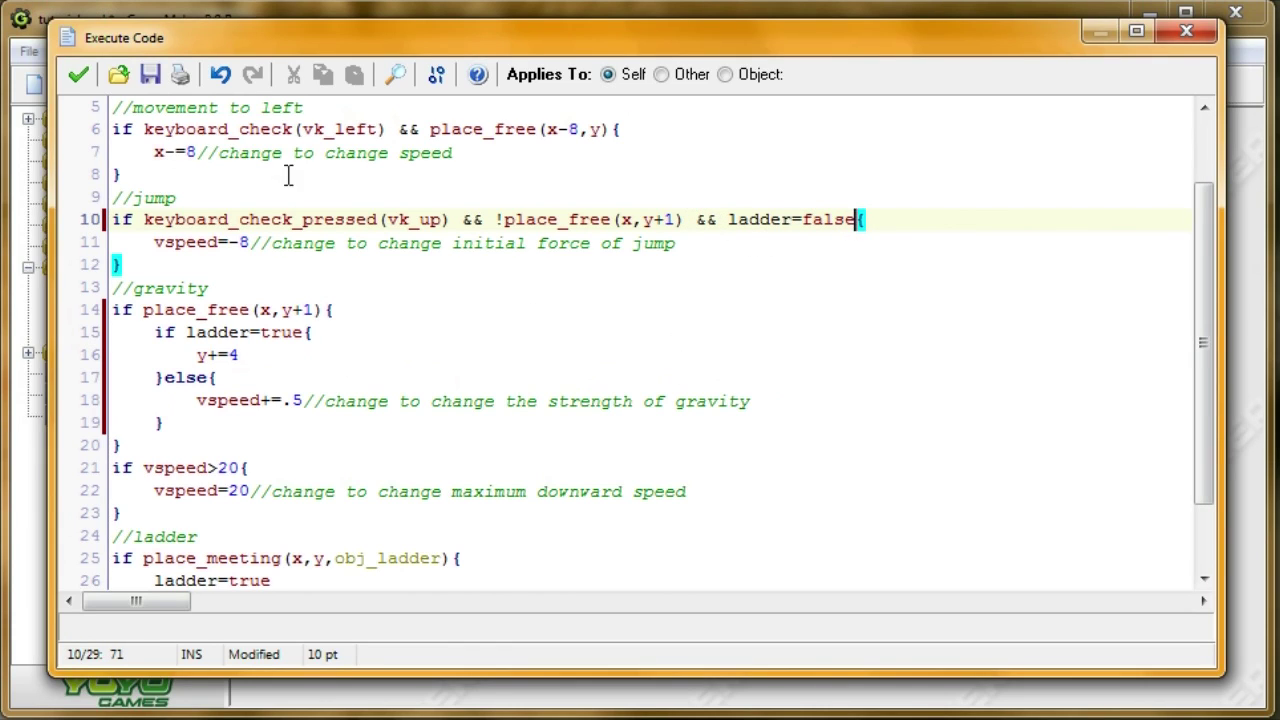
left_click(514, 172)
left_click(550, 332)
scroll(440, 424, "down", 2)
Add a climb block: 'if keyboard_check(vk_up) && ladder=true { y-=8 }'.
left_click(397, 560)
key("Return")
type("if")
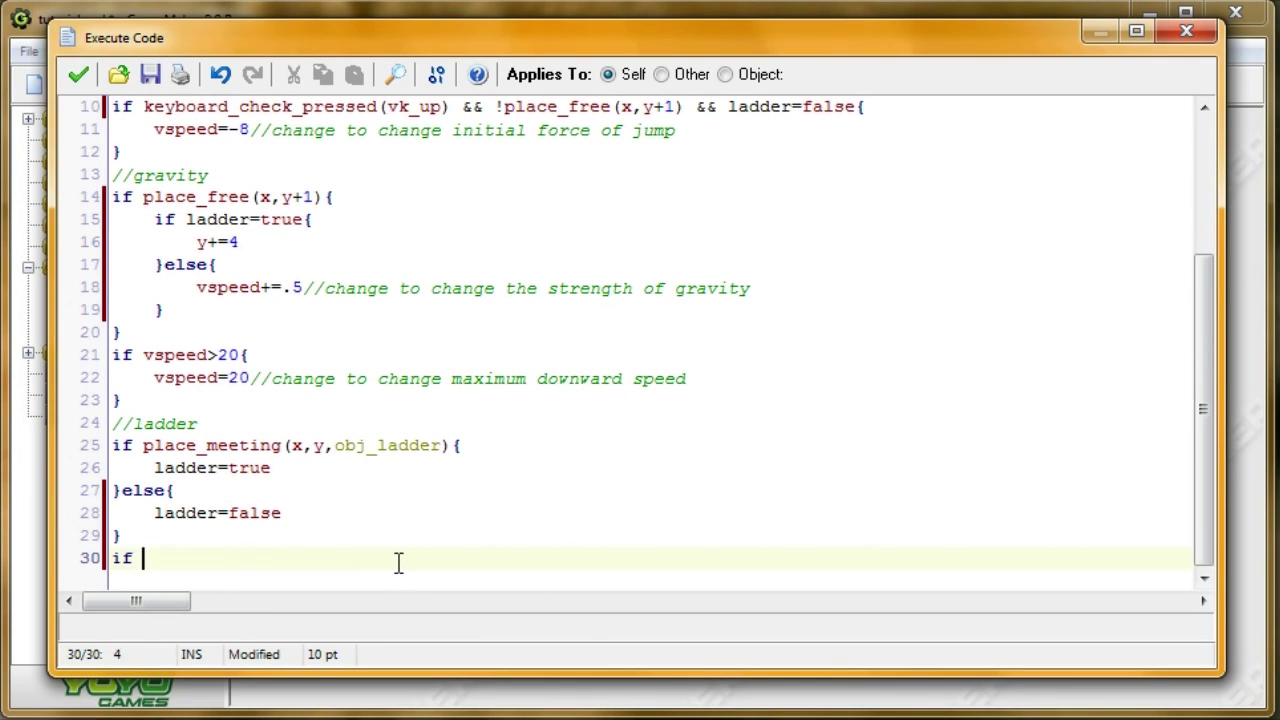
type("keyborard_check(vk_up) &&")
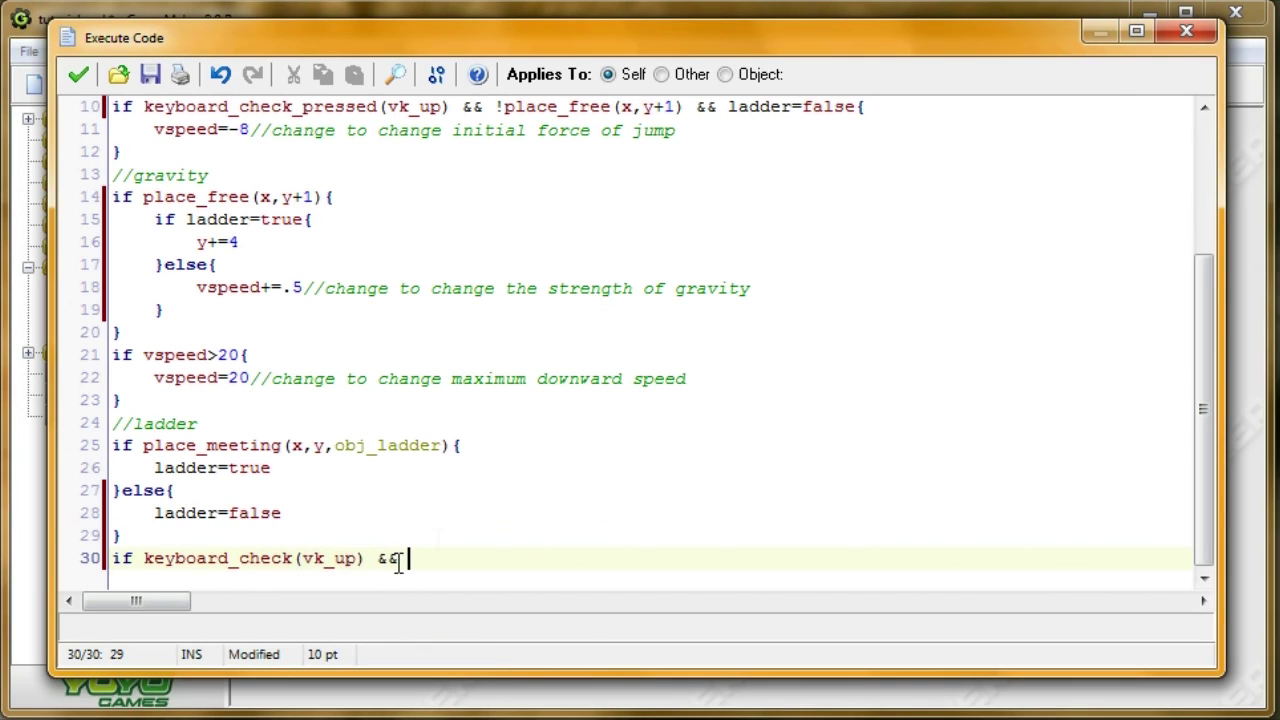
left_click_drag(364, 558, 138, 558)
left_click(432, 563)
type("adder=true")
key("Return")
key("Return")
type("}")
key("Up")
key("Tab")
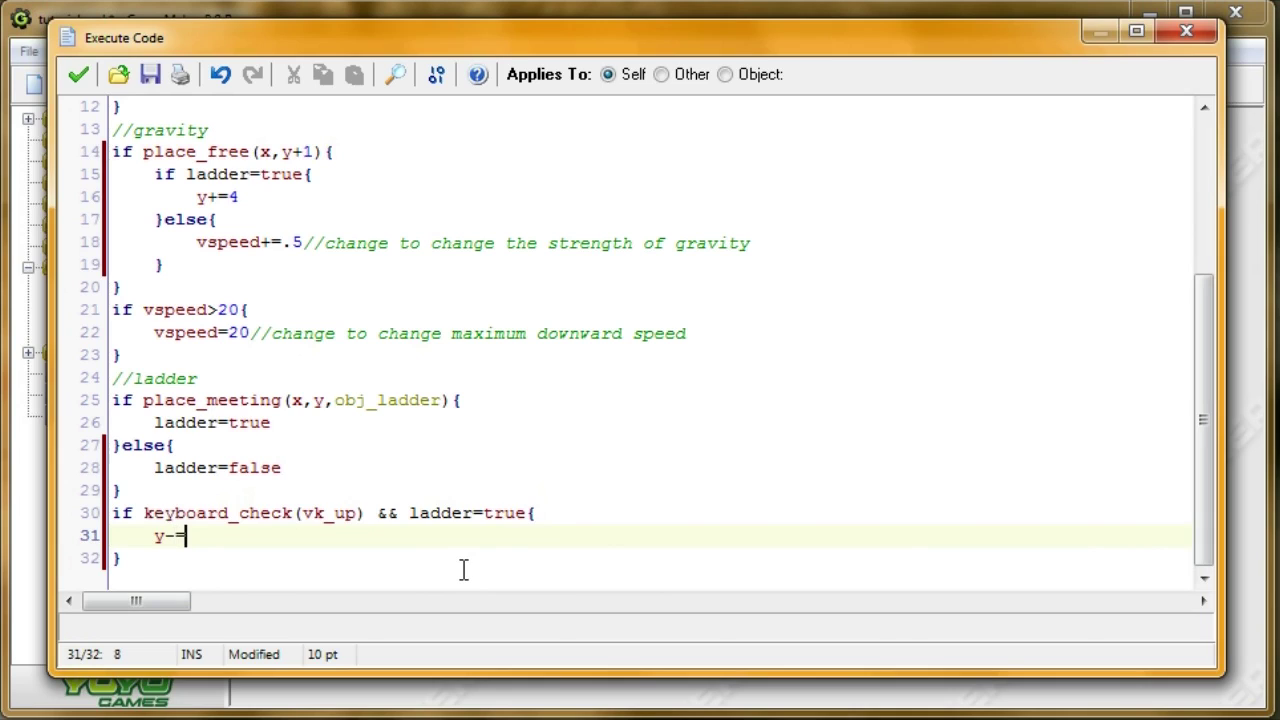
type("12")
key("BackSpace")
key("BackSpace")
Compare the y-=8 climb speed against the y+=4 descent line.
mouse_move(304, 175)
left_mouse_down()
mouse_move(228, 175)
mouse_move(197, 197)
mouse_move(250, 197)
left_mouse_up()
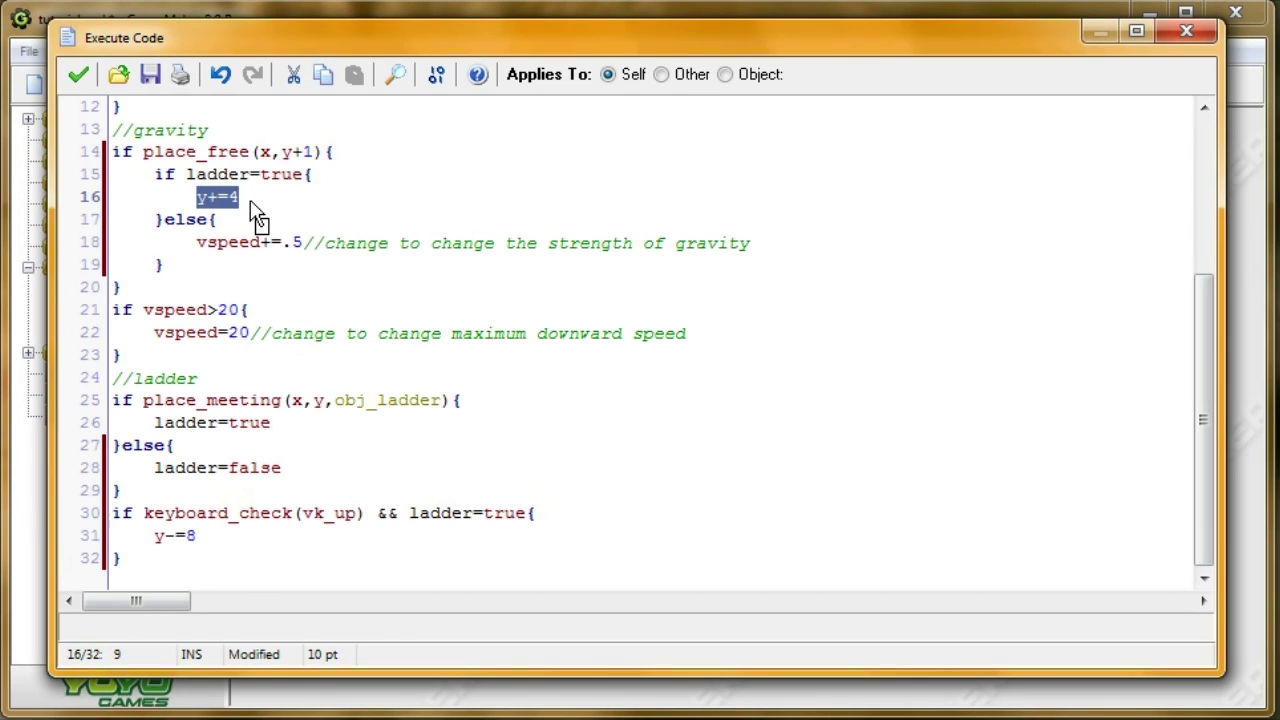
left_click(243, 198)
left_click(206, 536)
left_click_drag(206, 536, 155, 536)
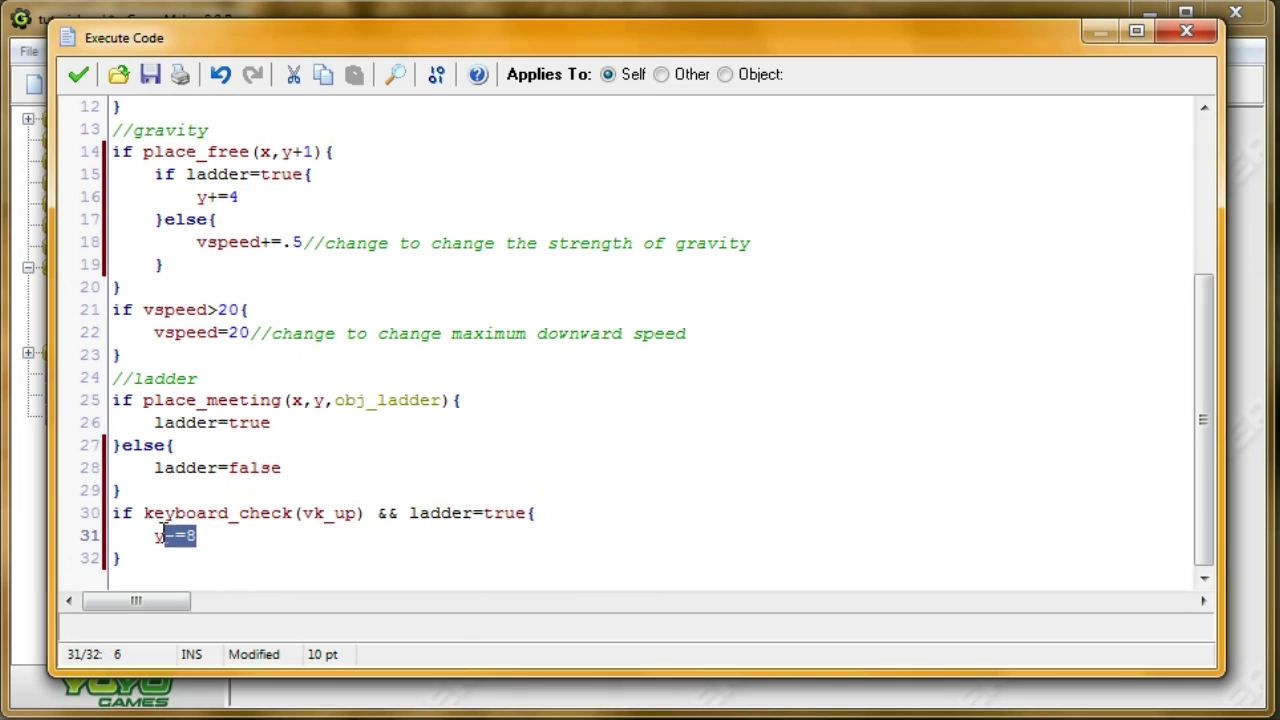
left_click(255, 540)
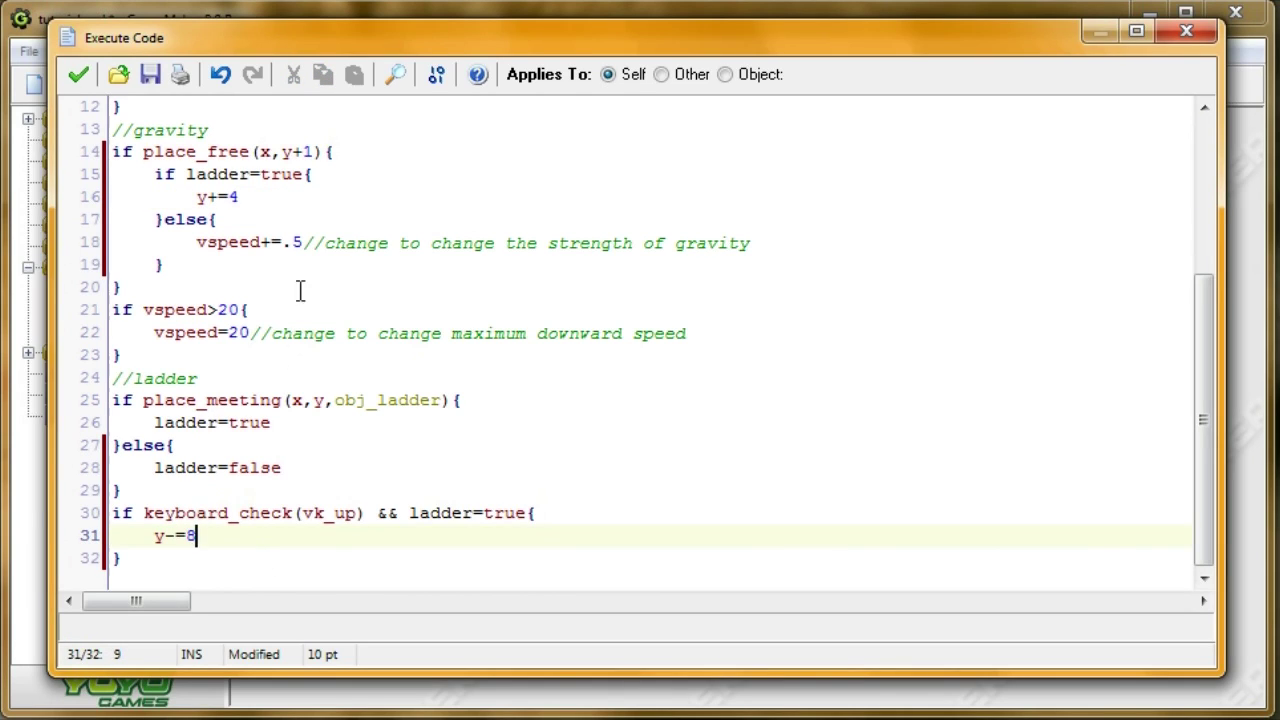
mouse_move(240, 197)
left_mouse_down()
mouse_move(186, 174)
mouse_move(186, 197)
left_mouse_up()
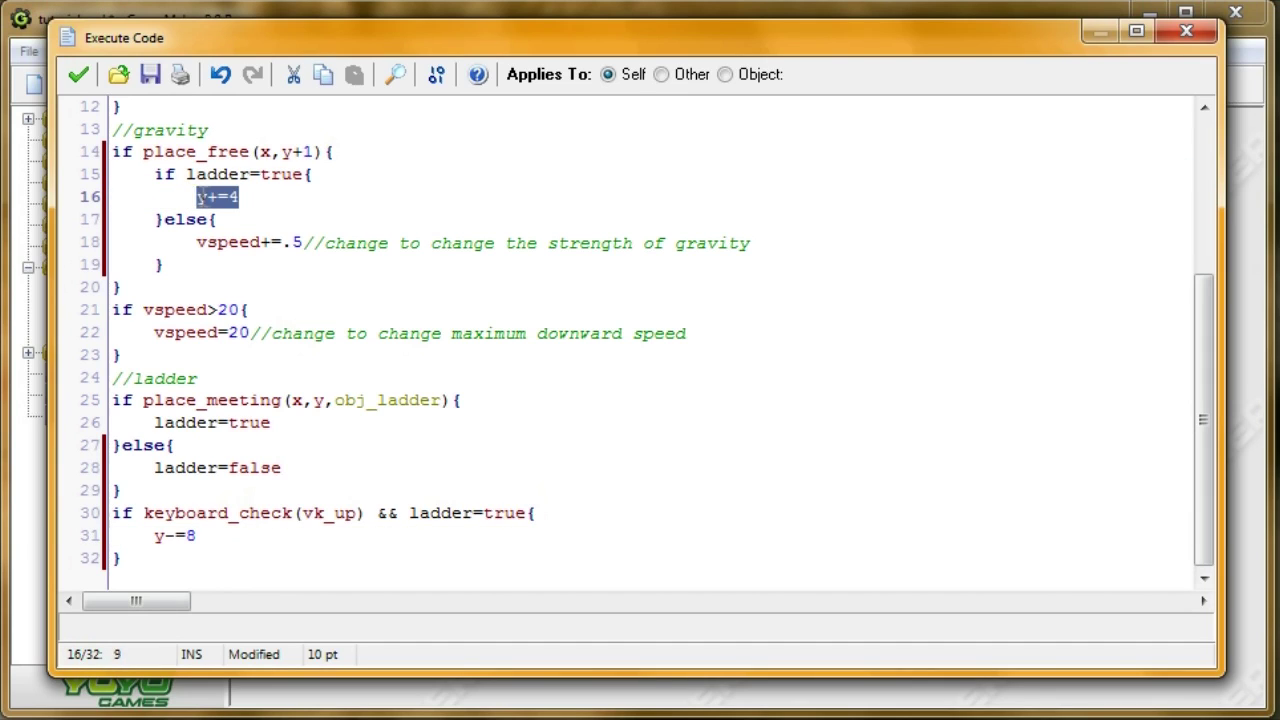
left_click(243, 199)
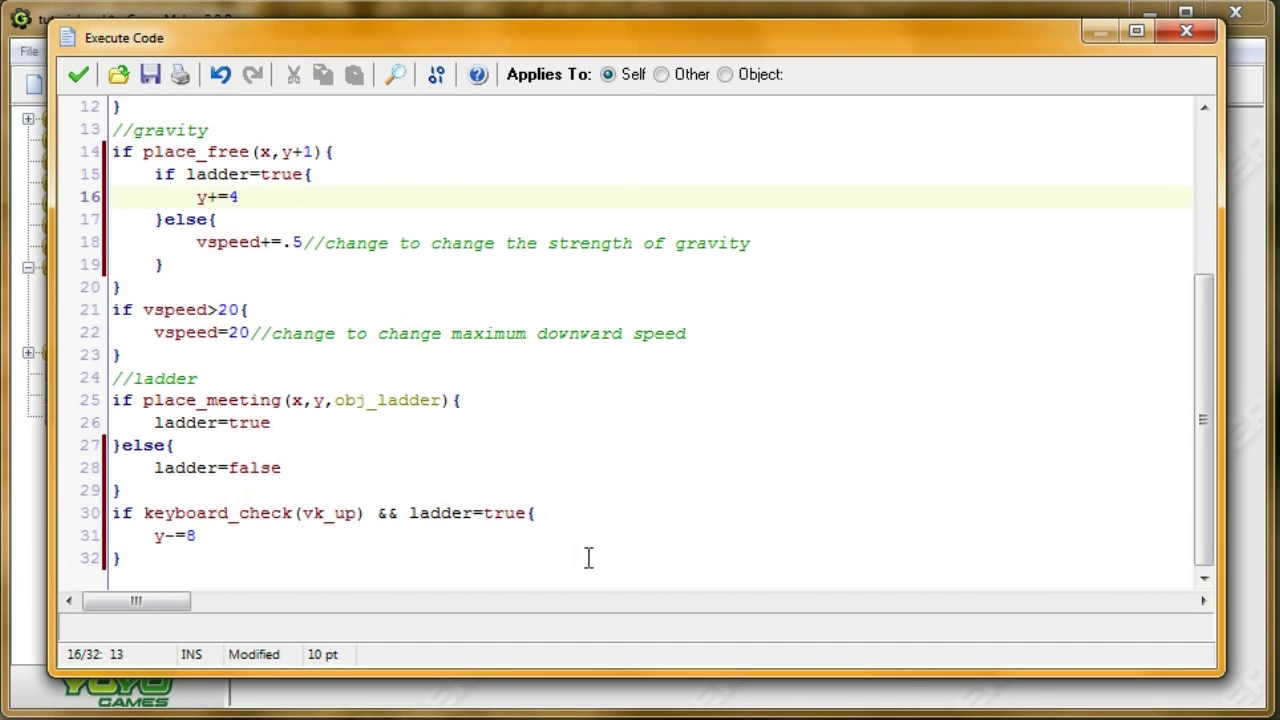
left_click_drag(243, 543, 155, 539)
left_click_drag(240, 197, 193, 197)
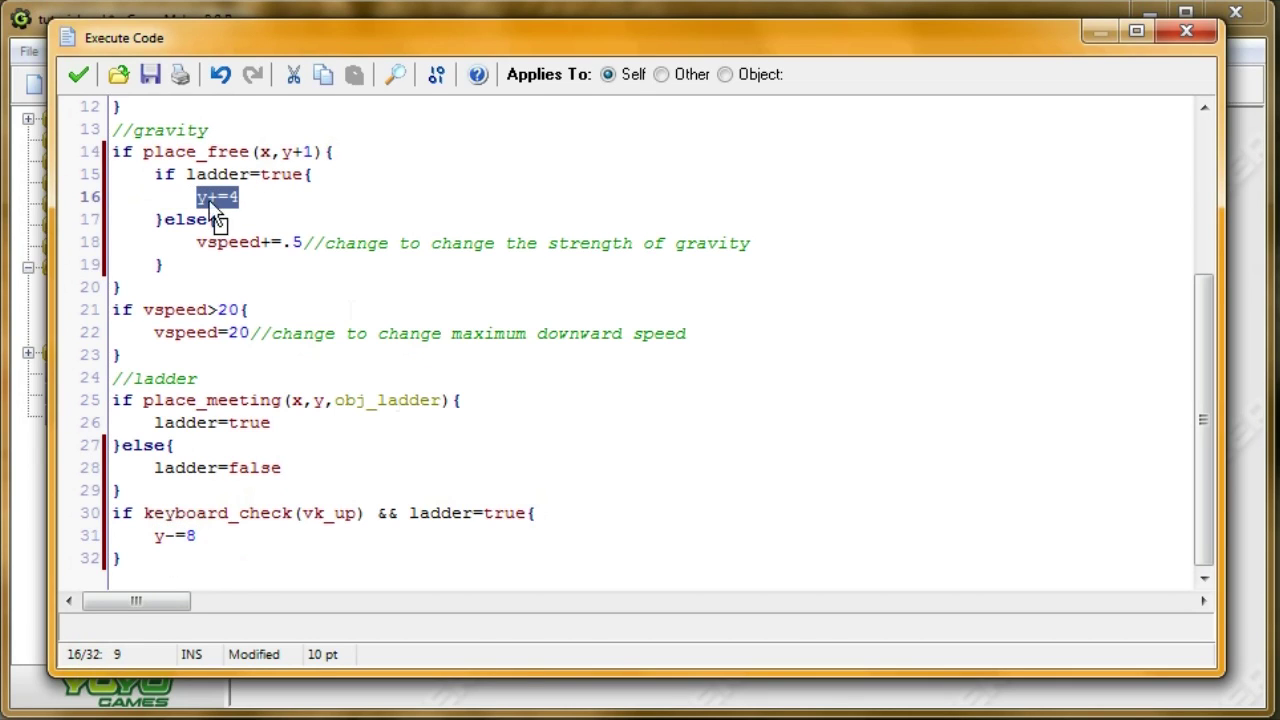
left_click(466, 514)
Save the Step code and obj_player, test-run the game, then reveal room0 under Rooms.
scroll(676, 448, "up", 1)
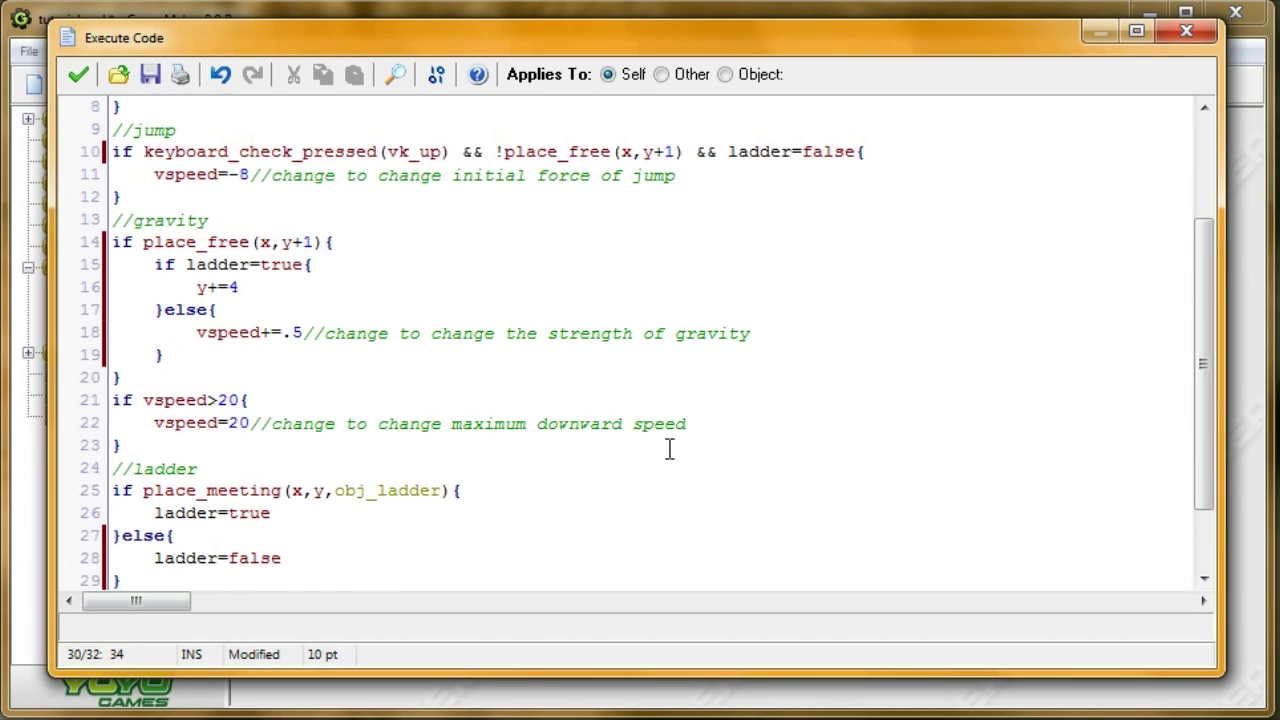
scroll(669, 437, "up", 1)
scroll(665, 428, "up", 1)
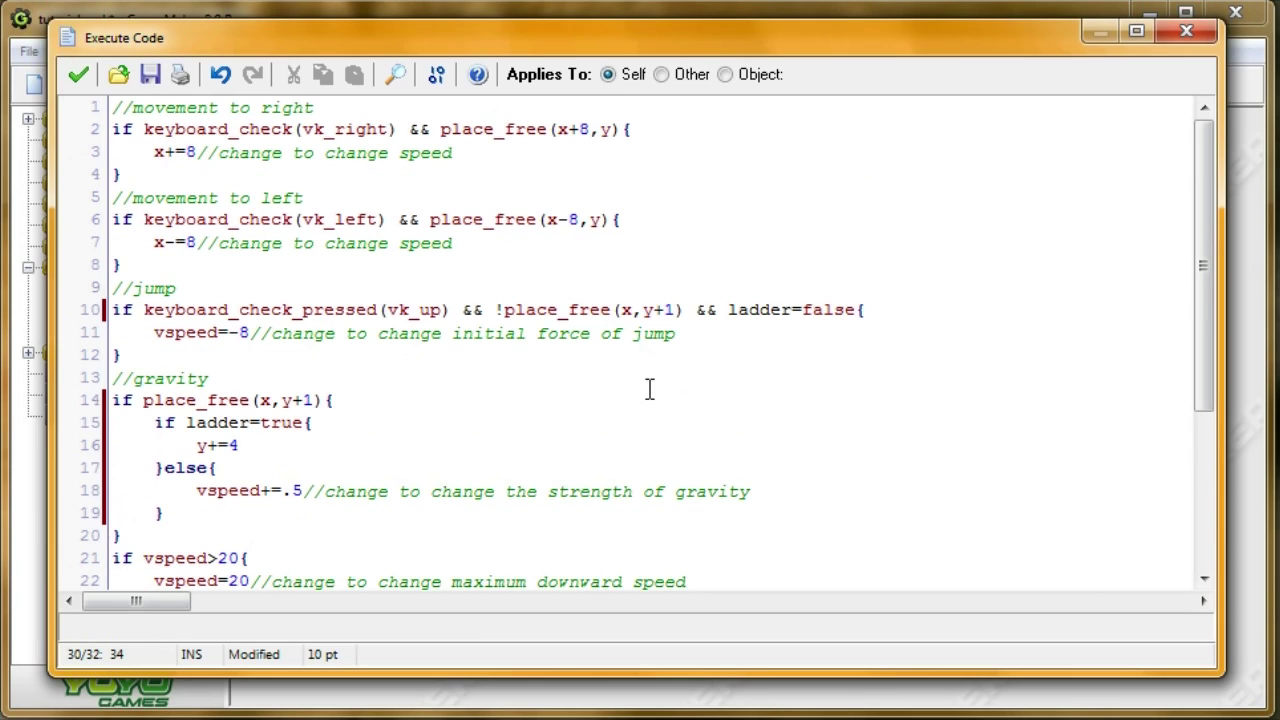
left_click(89, 76)
left_click(395, 585)
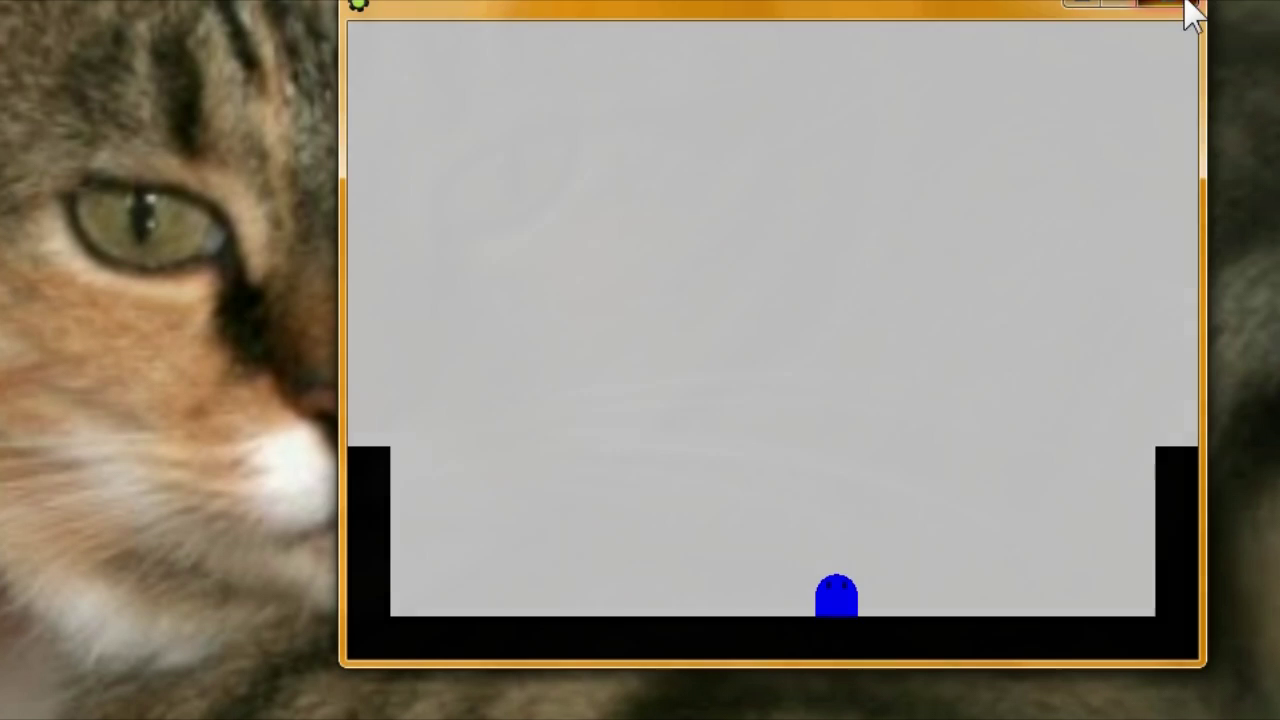
left_click(1192, 6)
left_click(28, 352)
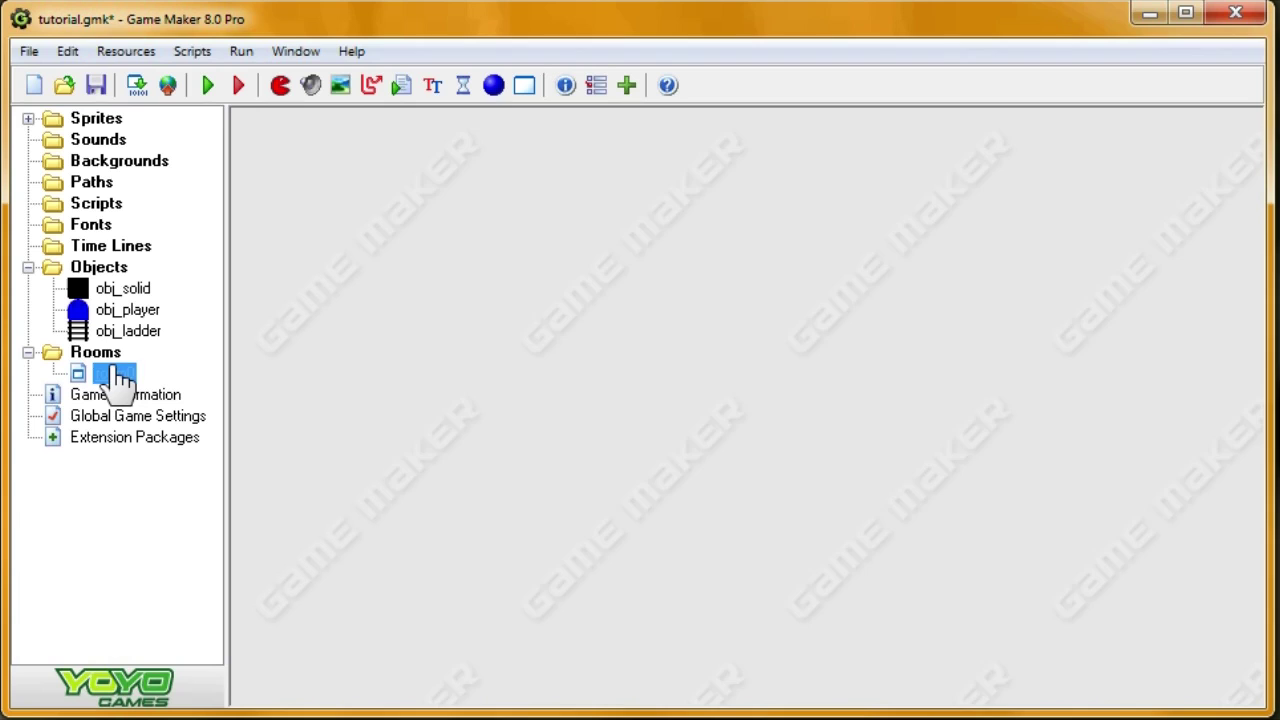
Open room0 maximized and paint a five-block obj_solid platform.
double_click(112, 373)
left_click(1177, 132)
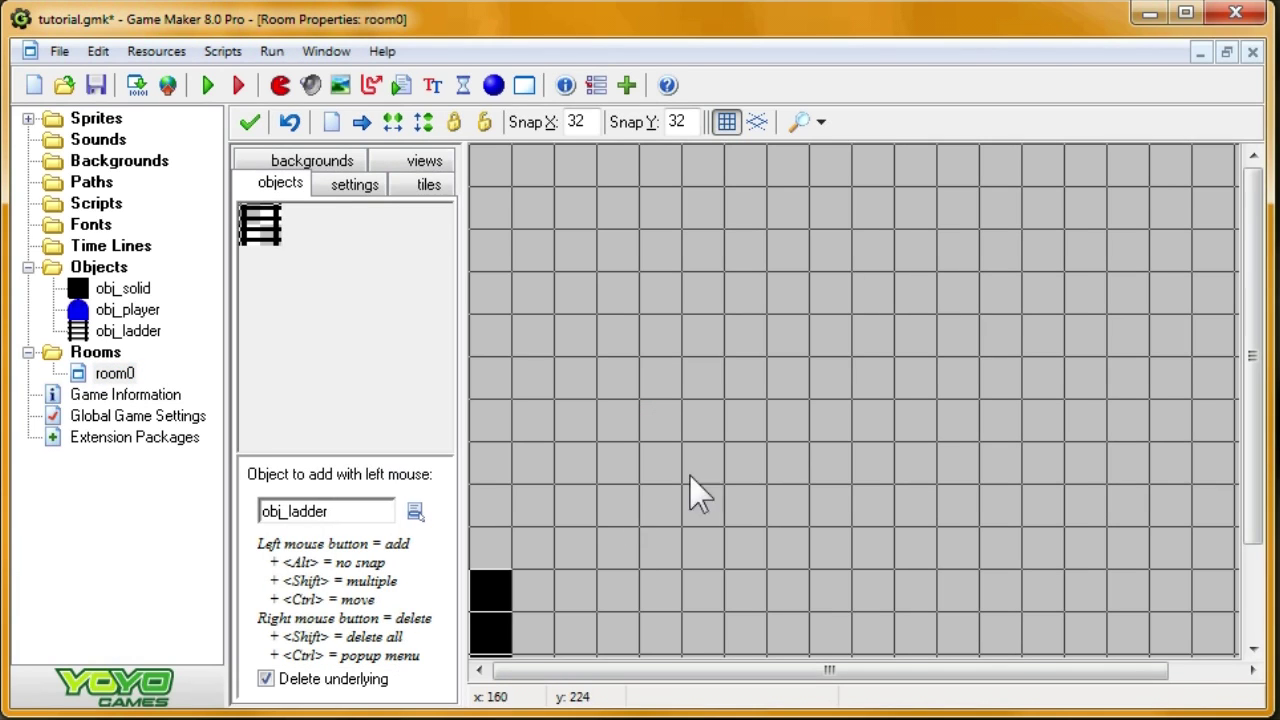
left_click(414, 511)
left_click(470, 535)
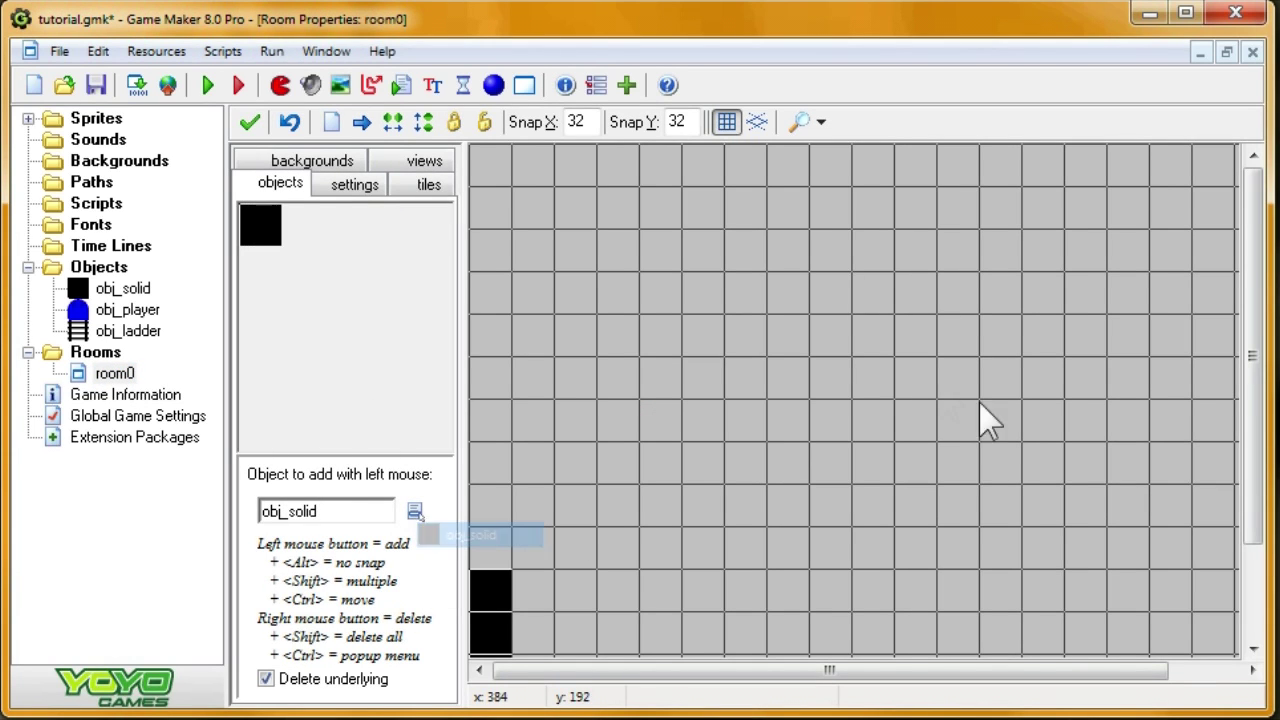
left_click_drag(886, 391, 1040, 400, "shift")
Paint obj_ladder columns under both platform ends down to the floor.
scroll(497, 580, "down", 3)
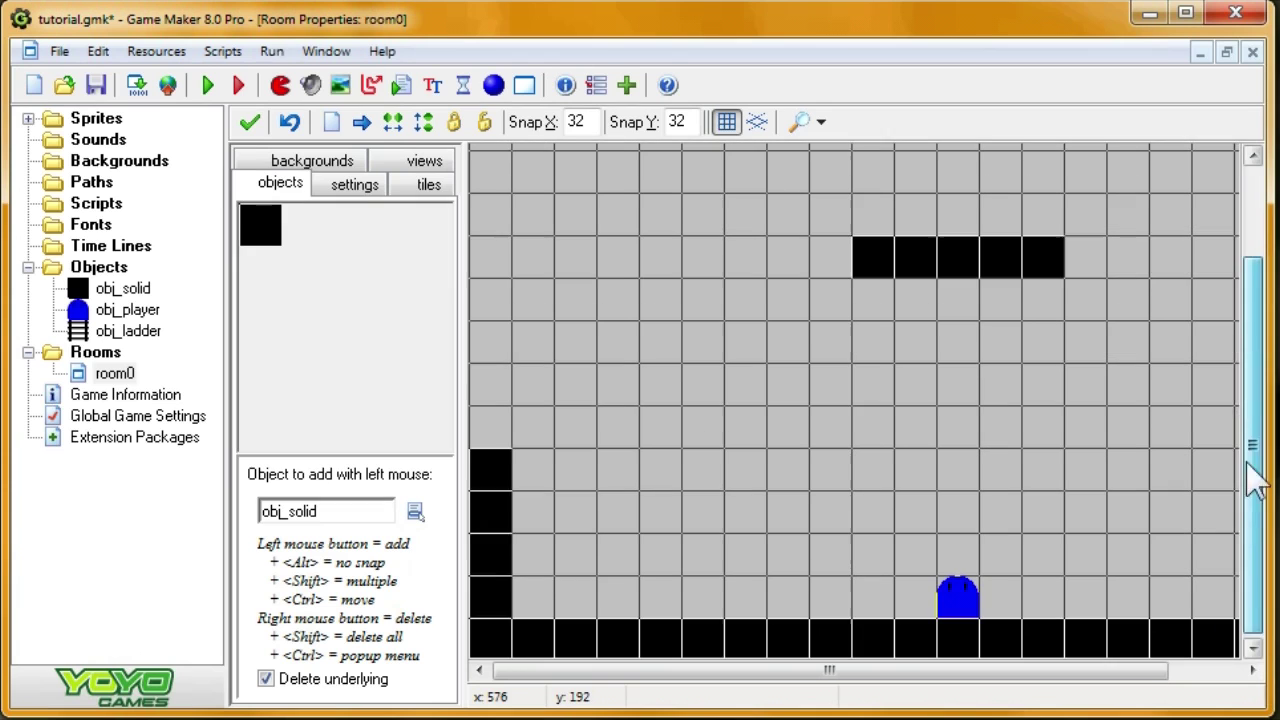
left_click(414, 511)
left_click(500, 574)
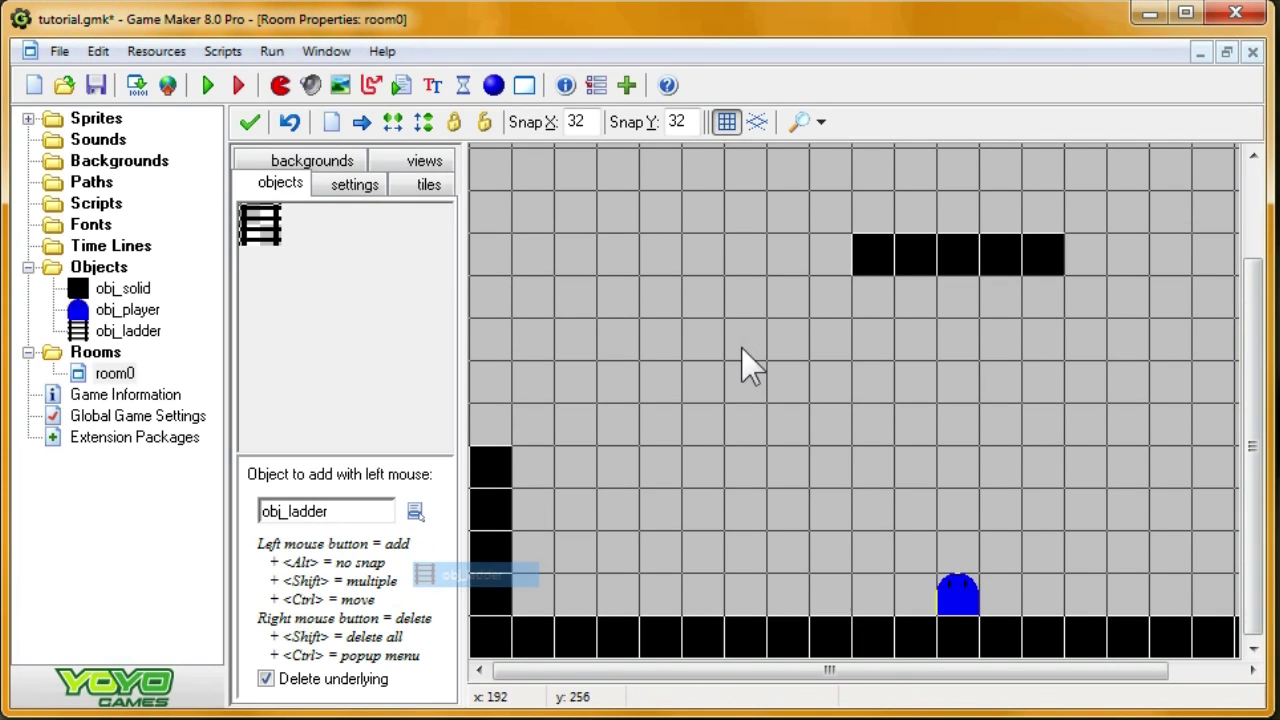
left_click_drag(831, 254, 822, 598, "shift")
left_click_drag(1085, 254, 1085, 340, "shift")
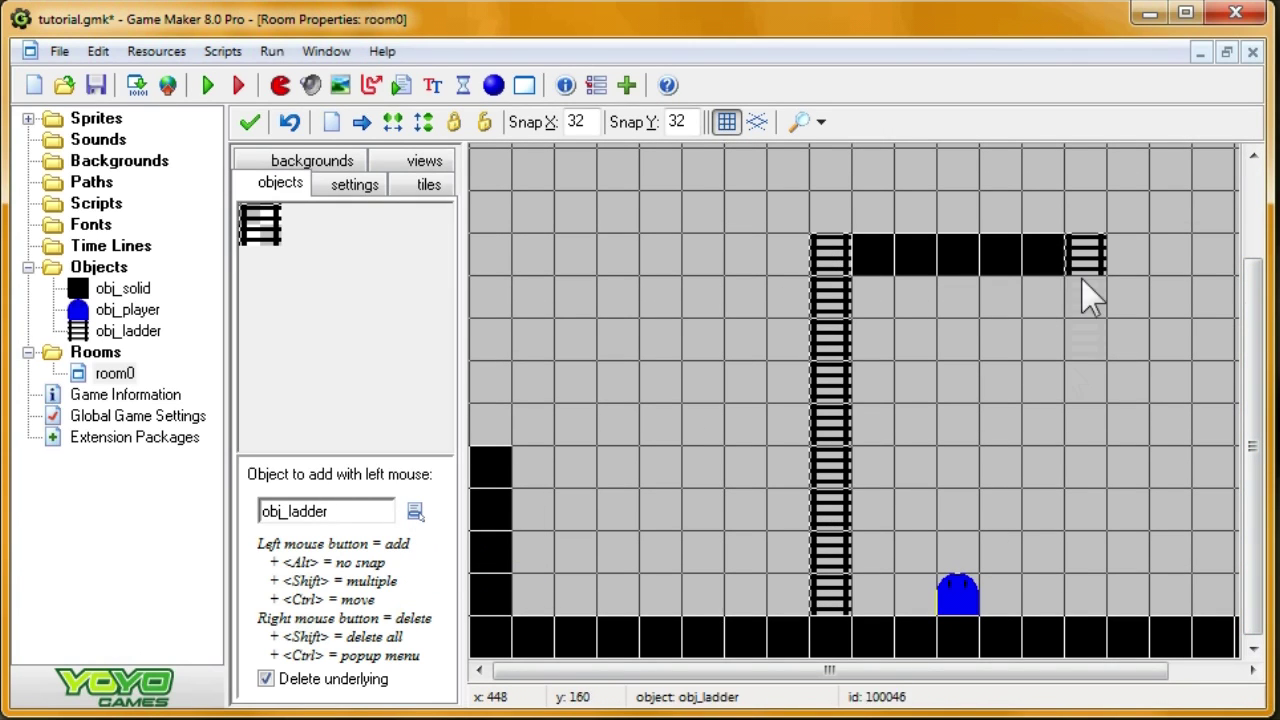
left_click_drag(1043, 380, 1057, 551, "shift")
right_click_drag(1043, 380, 1043, 553, "shift")
left_click_drag(1086, 380, 1092, 575, "shift")
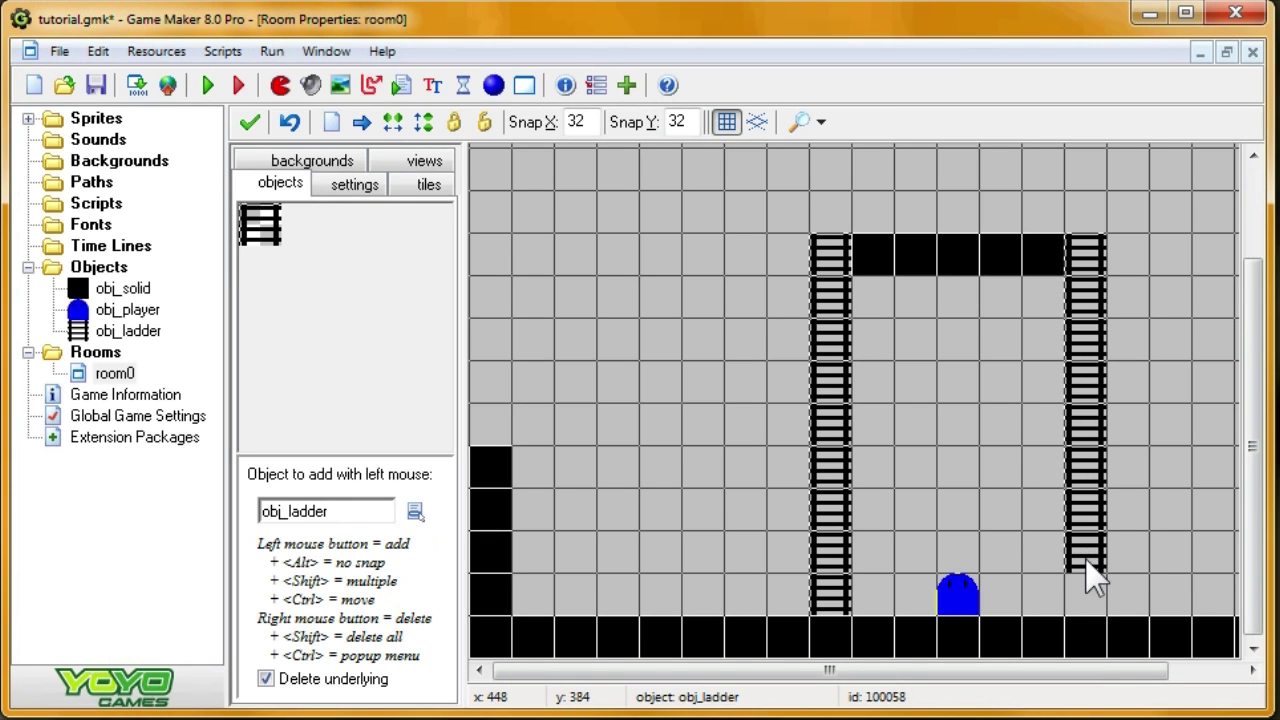
left_click(1088, 580)
left_click(249, 121)
left_click(208, 85)
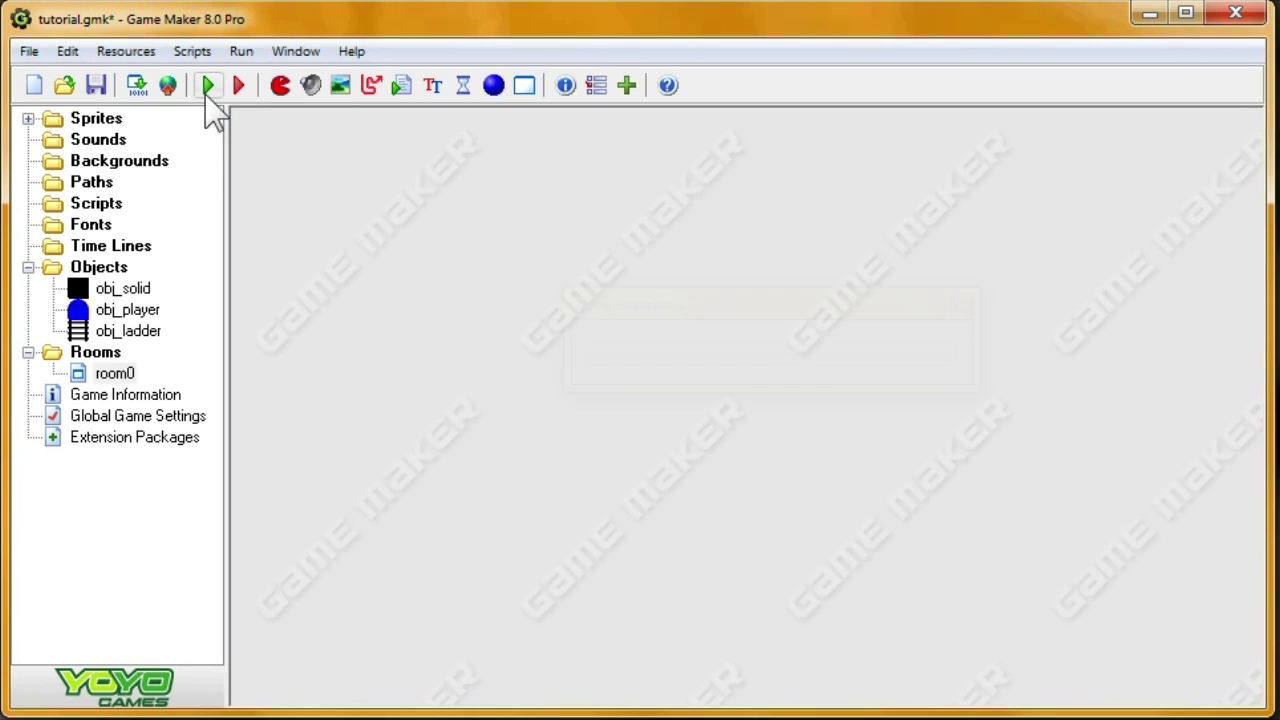
key("Right")
key("Left")
key("Right")
key("Left")
key("Left")
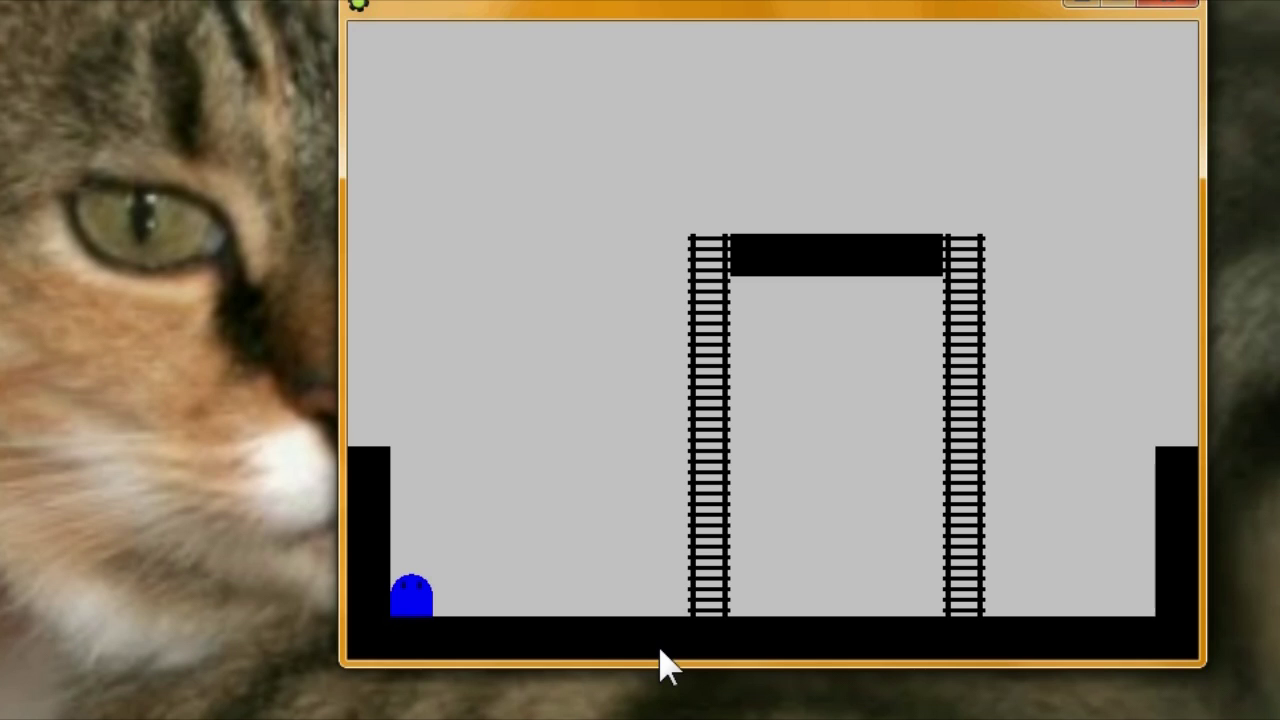
key("Up")
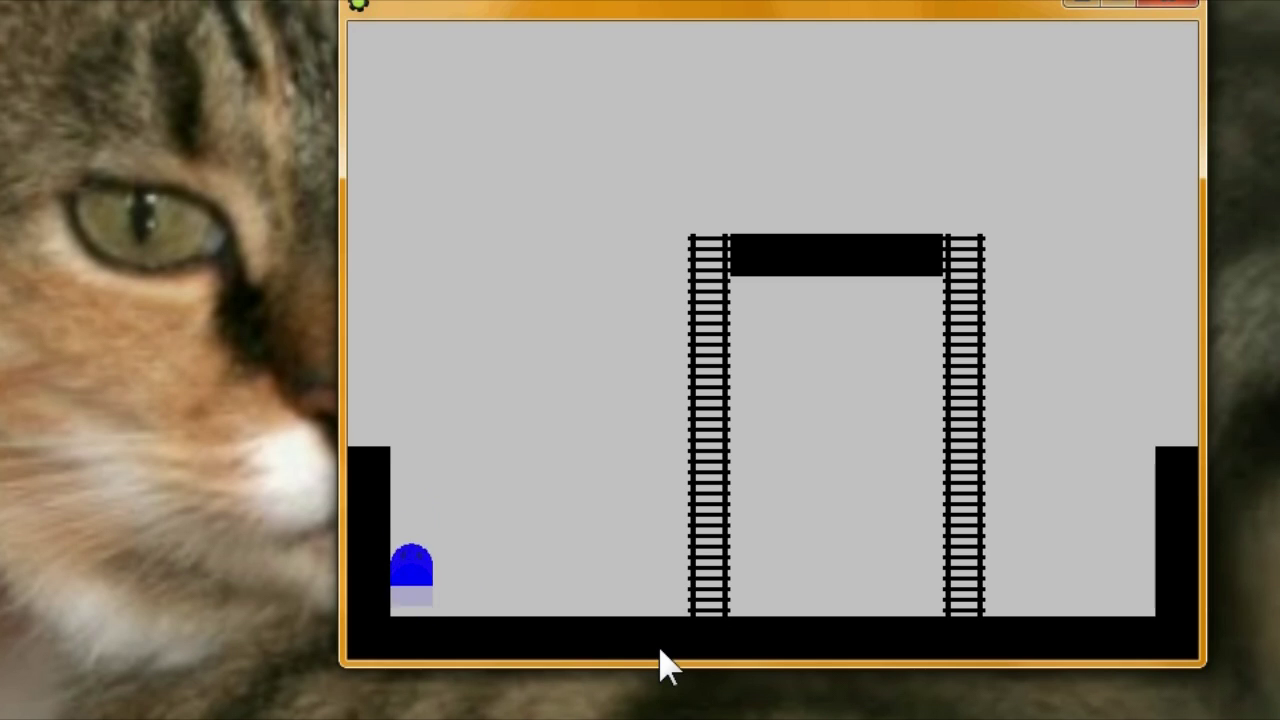
key("Up")
key("Right")
key("Up")
key("Up")
key("Left")
key("Up")
key("Left")
key("Down")
key("Left")
key("Right")
key("Up")
key("Left")
key("Right")
key("space")
key("Left")
key("Up")
key("Right")
key("space")
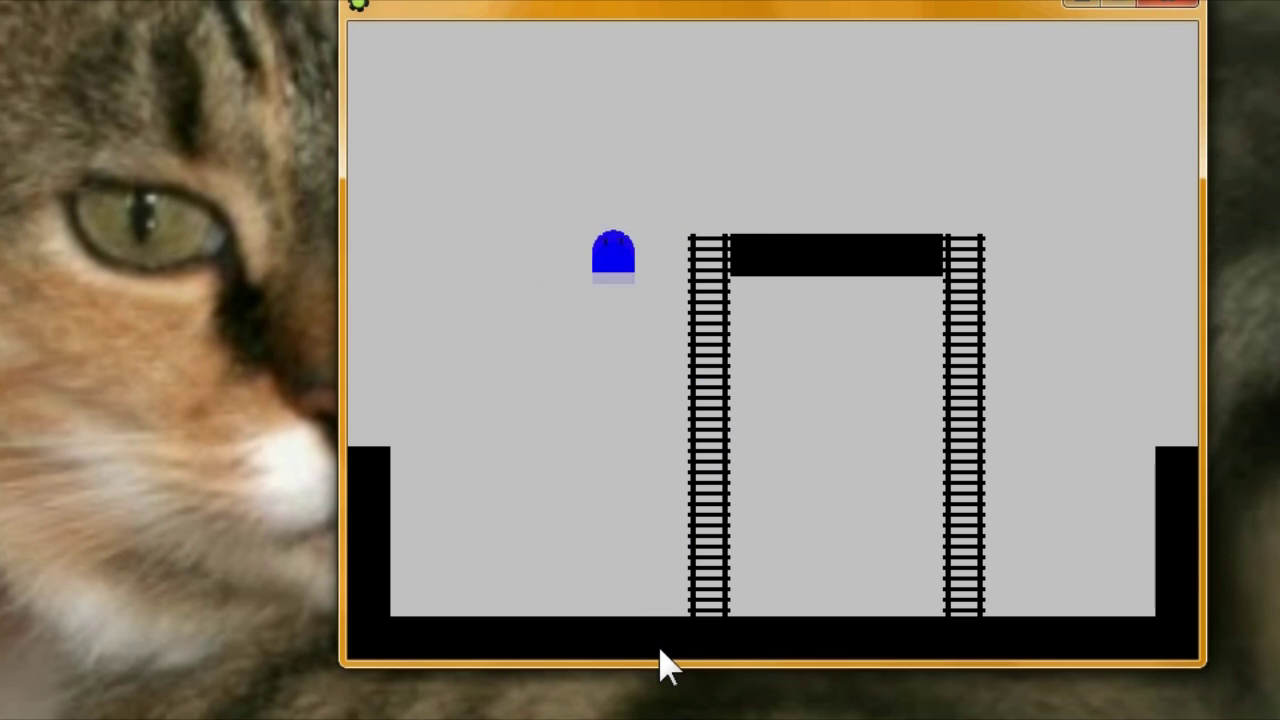
key("Right")
key("Up")
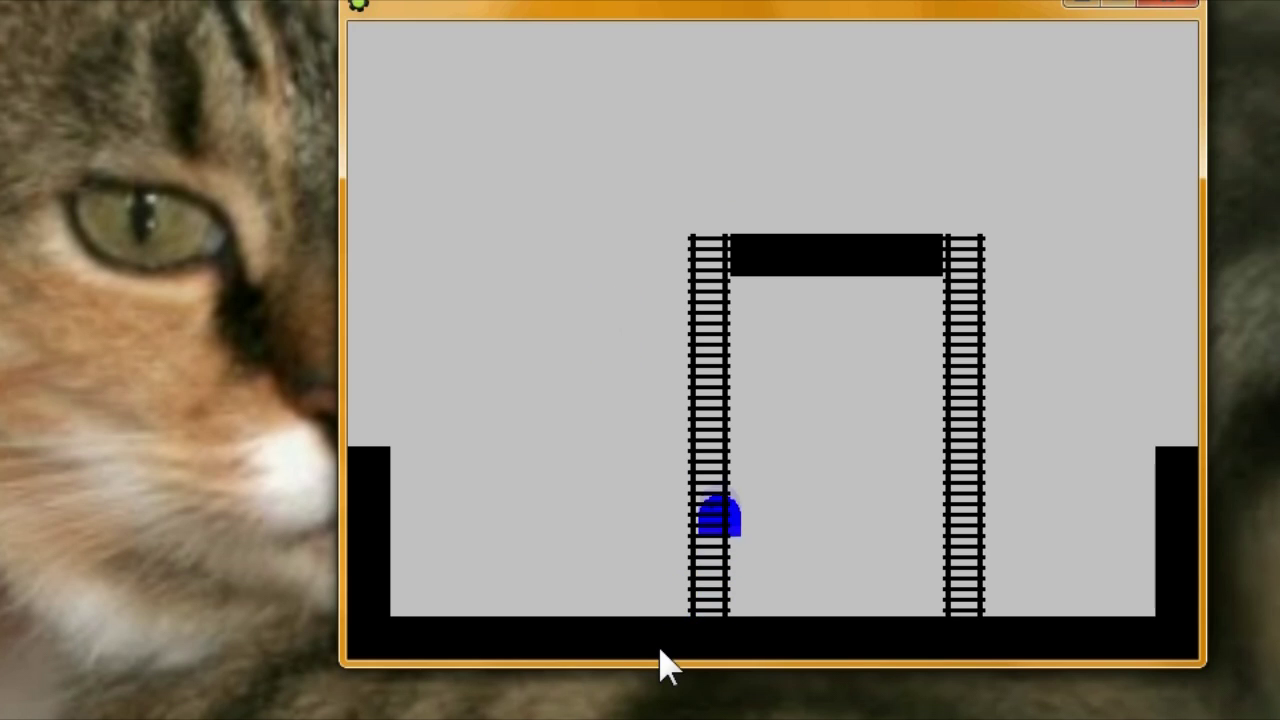
key("Left")
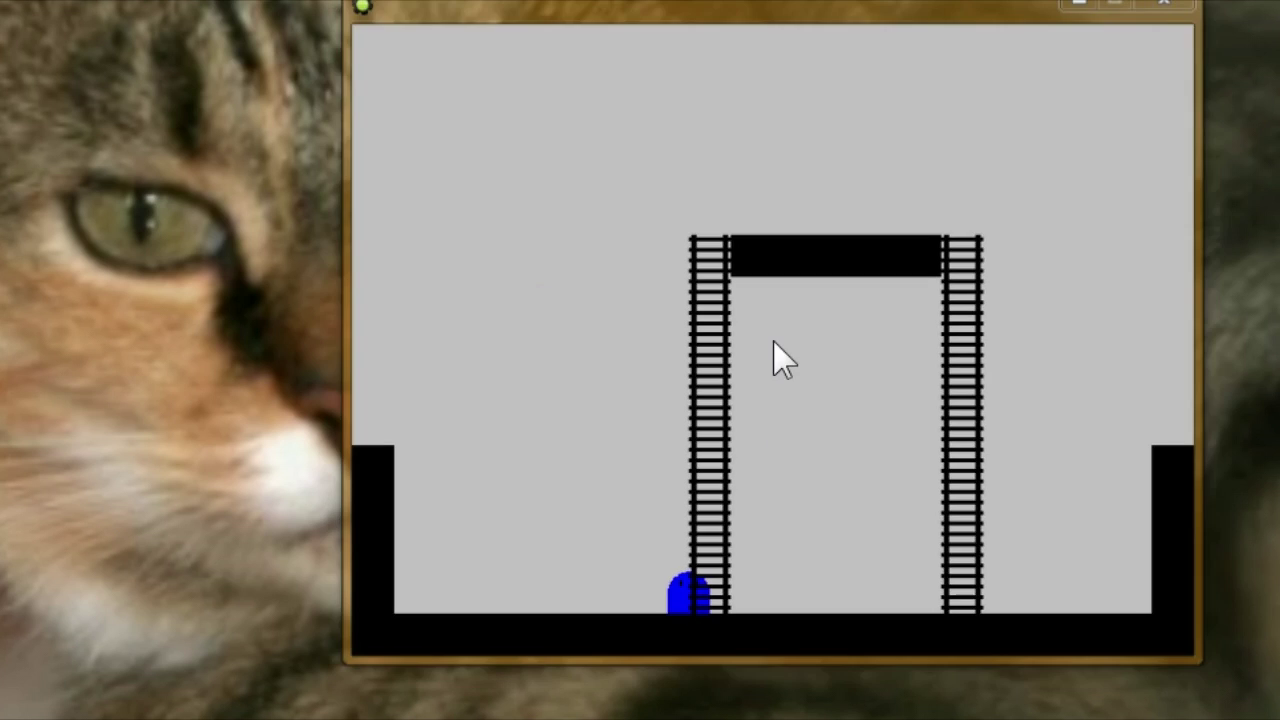
key("Escape")
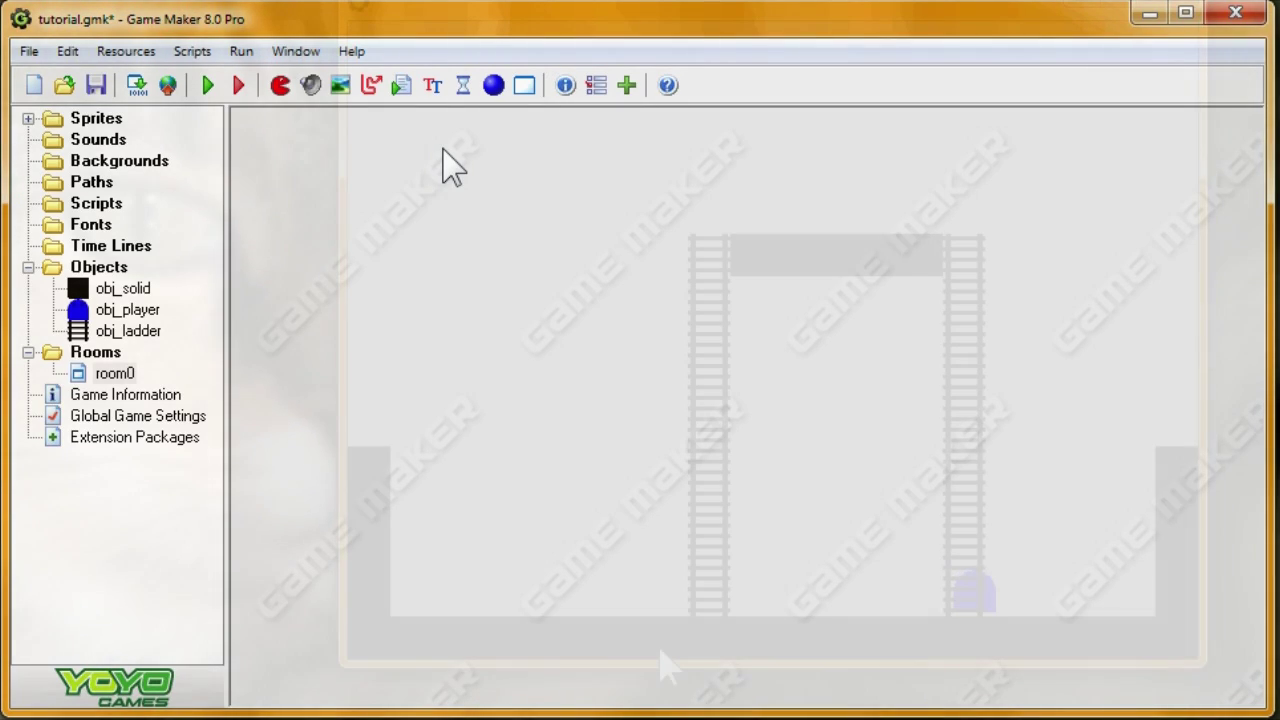
Hold Up to climb the right ladder onto the platform, then walk left.
key("Up")
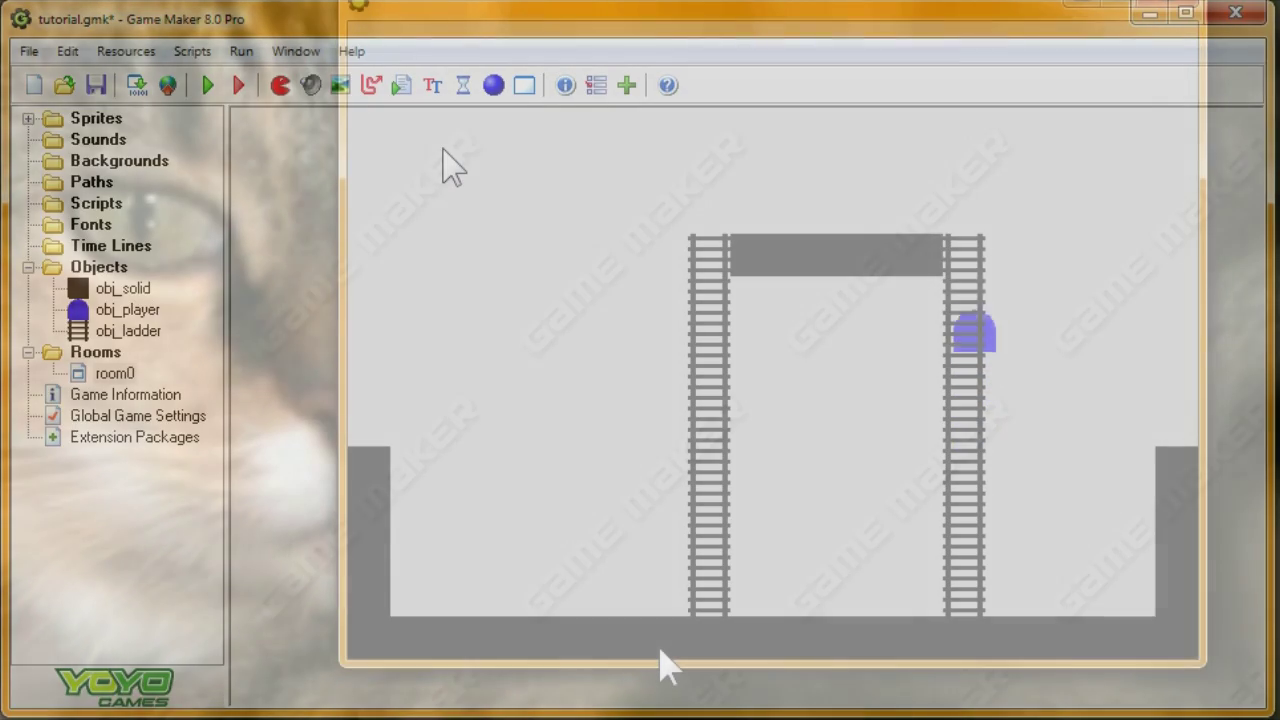
key("Left")
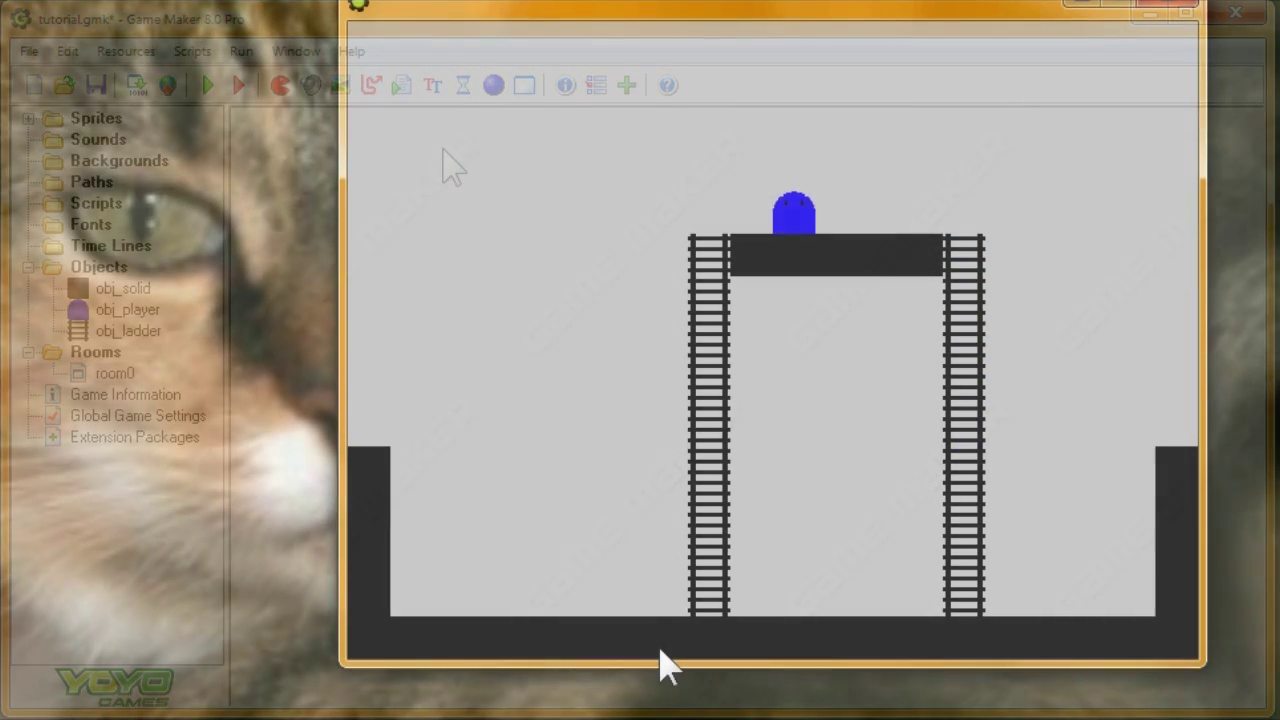